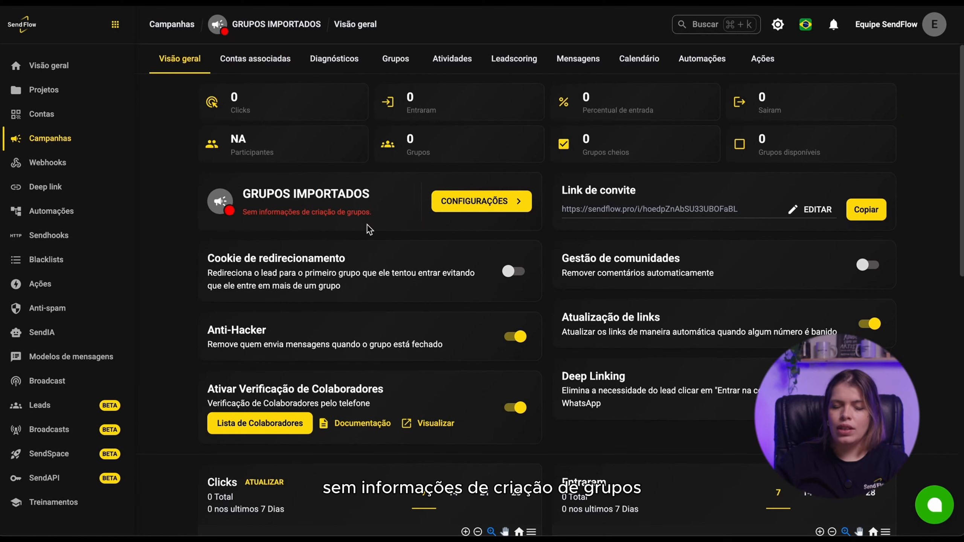
- Open the campaign's groups section and try importing groups, dismissing the notice that appears
{"action": "left_click", "coordinate": [395, 59]}
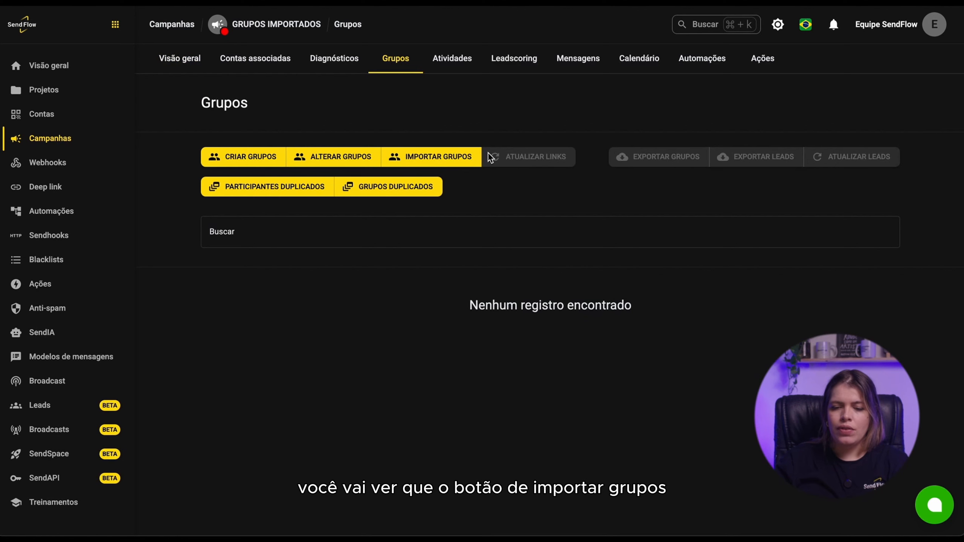
{"action": "left_click", "coordinate": [436, 153]}
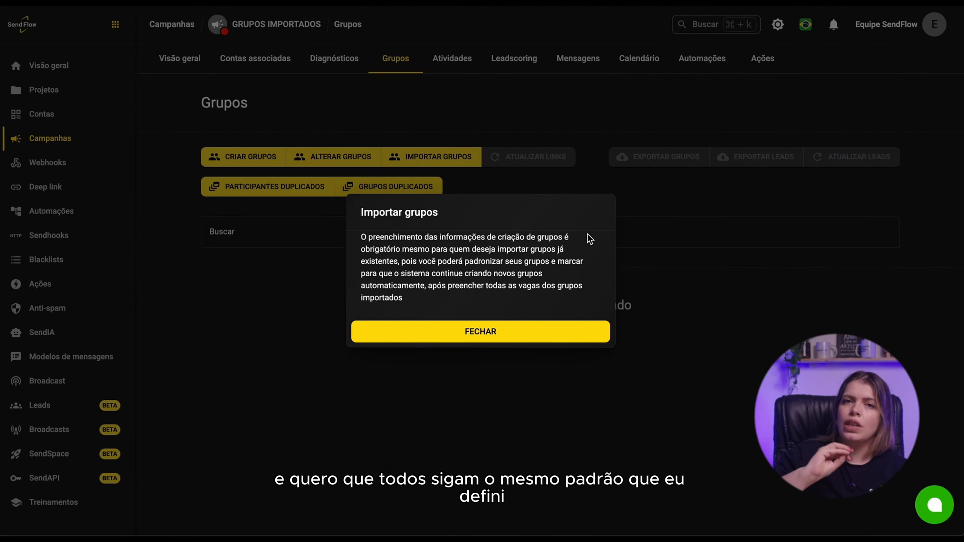
{"action": "left_click", "coordinate": [323, 148]}
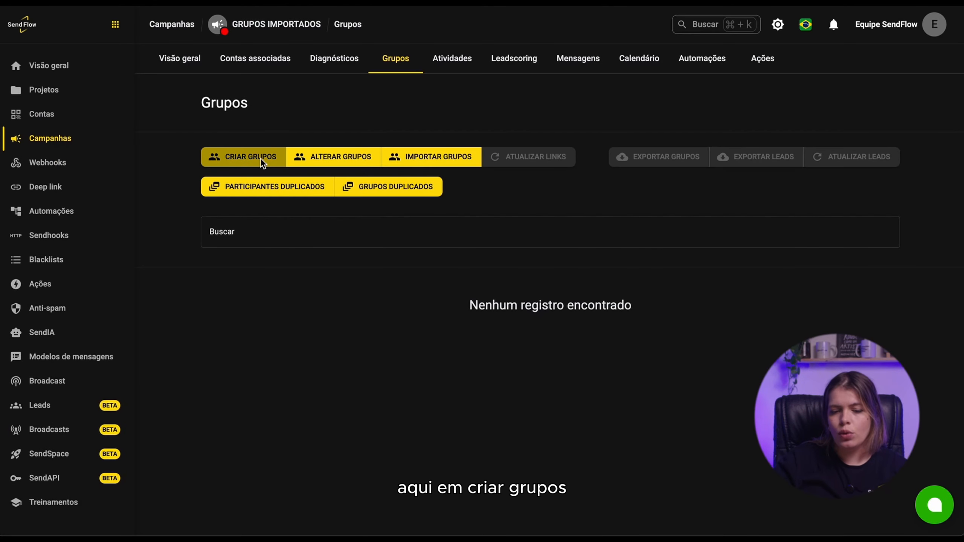
- Start creating groups and name the groups Grupo Importado
{"action": "left_click", "coordinate": [250, 157]}
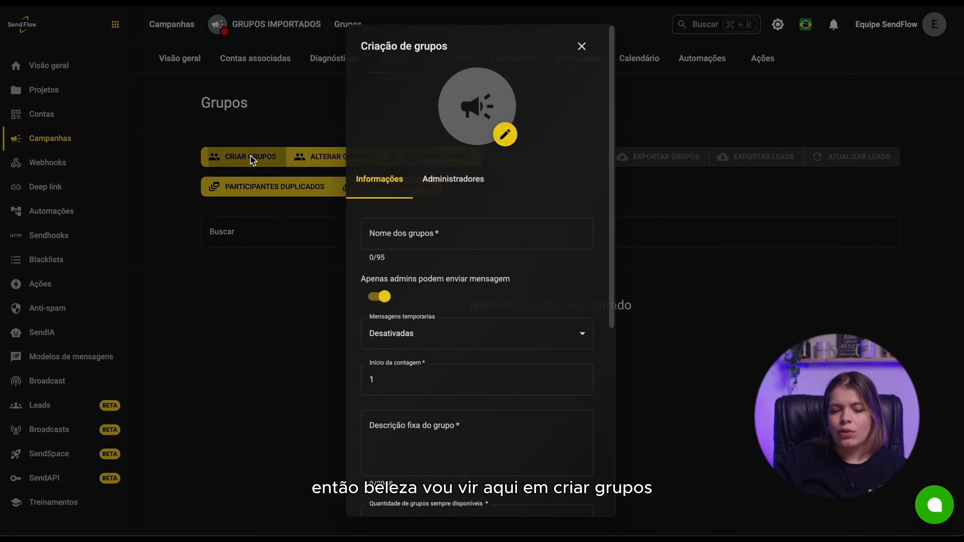
{"action": "left_click", "coordinate": [451, 233]}
{"action": "type", "text": "NOVO"}
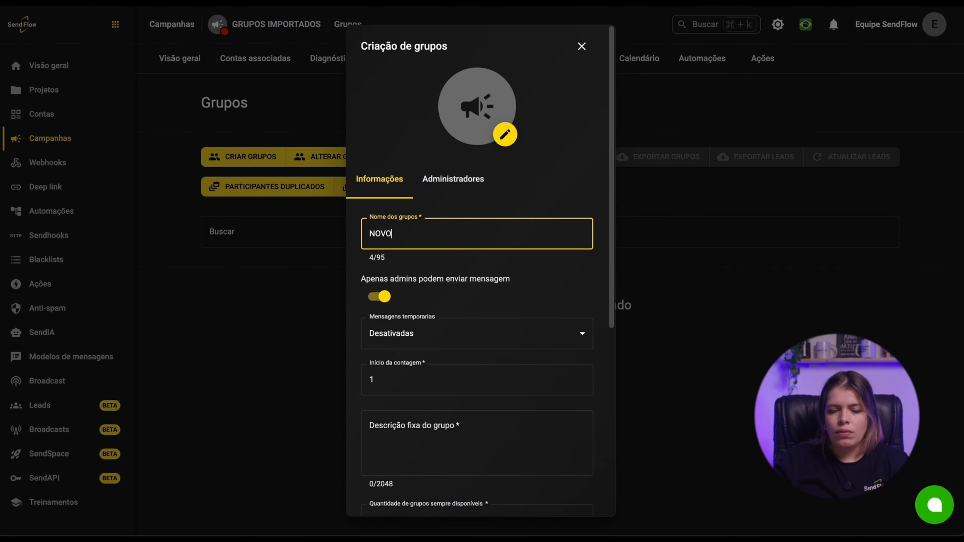
{"action": "key", "text": "BackSpace"}
{"action": "key", "text": "BackSpace"}
{"action": "key", "text": "BackSpace"}
{"action": "key", "text": "BackSpace"}
{"action": "type", "text": "Grupo Importado"}
- Enter the fixed group description Teste and enable Desativar criação de grupos
{"action": "left_click", "coordinate": [476, 437]}
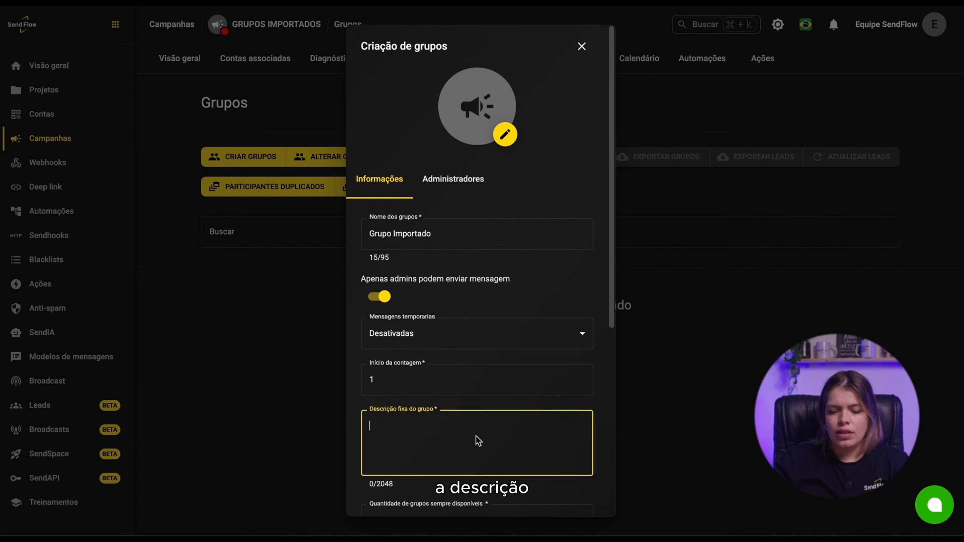
{"action": "type", "text": "Teste"}
{"action": "scroll", "coordinate": [473, 409], "scroll_direction": "down", "scroll_amount": 2}
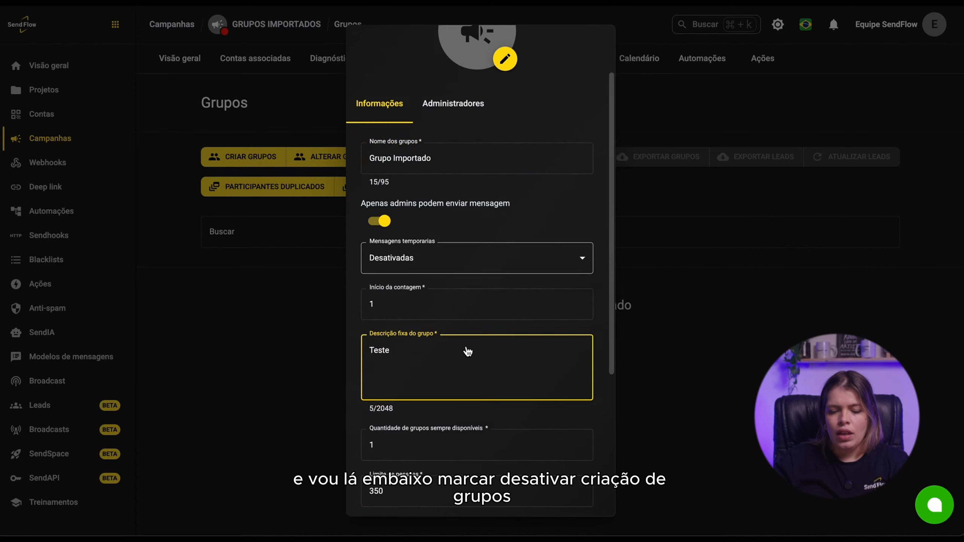
{"action": "scroll", "coordinate": [468, 353], "scroll_direction": "down", "scroll_amount": 5}
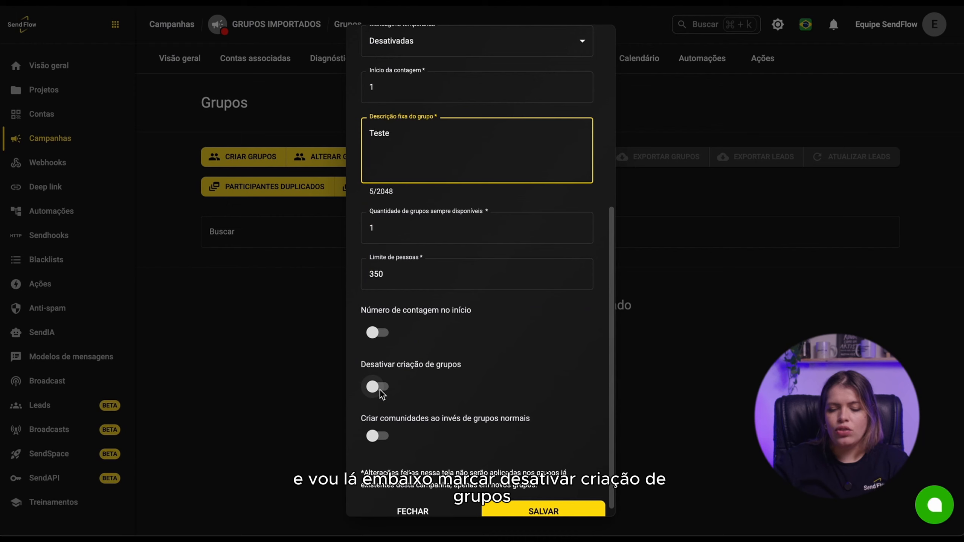
{"action": "left_click", "coordinate": [380, 390]}
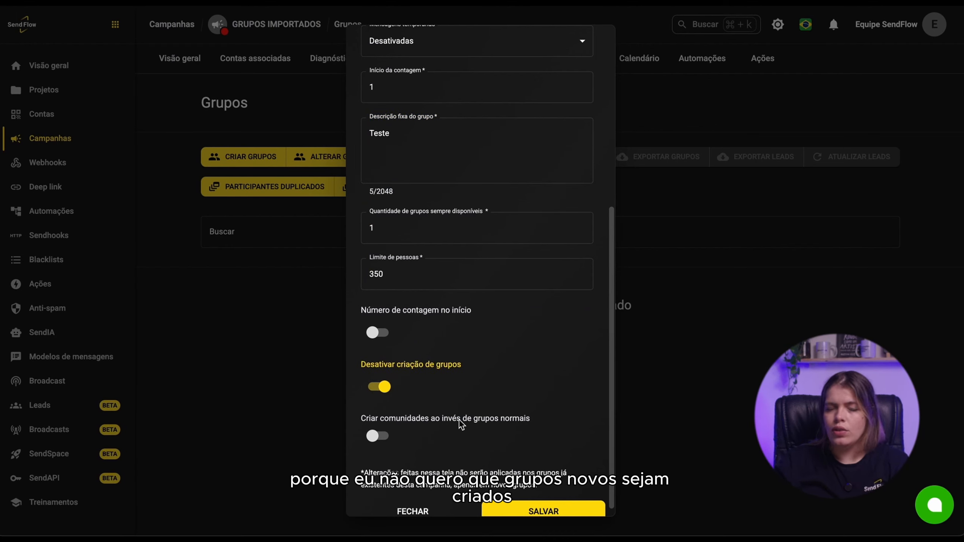
- Set the people limit per group to 600
{"action": "double_click", "coordinate": [426, 271]}
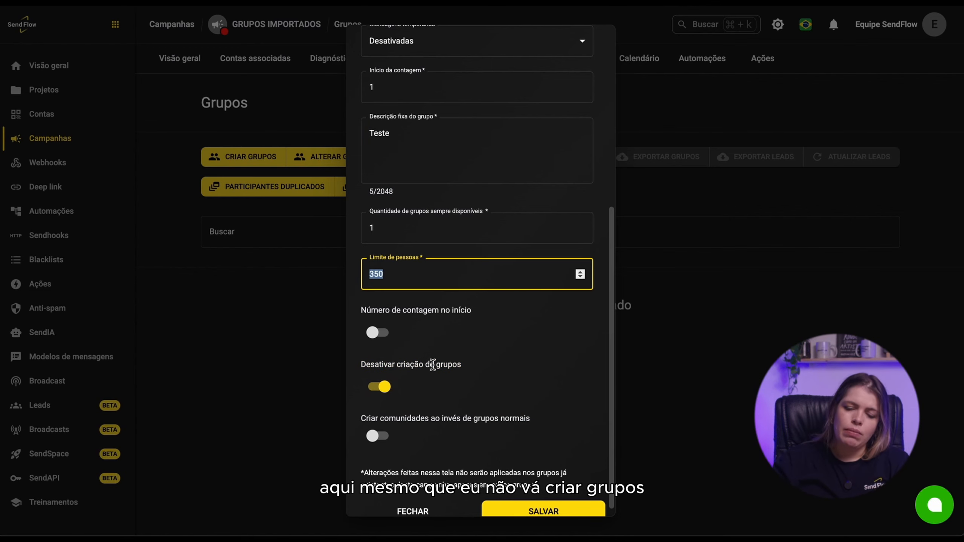
{"action": "scroll", "coordinate": [432, 365], "scroll_direction": "up", "scroll_amount": 1}
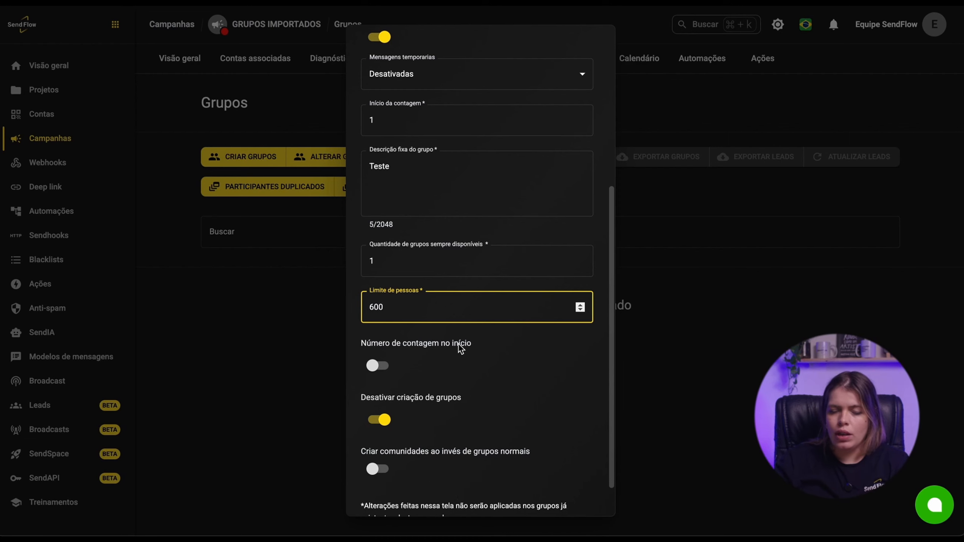
{"action": "left_click", "coordinate": [448, 332]}
- Set the quantity of groups always available to 2
{"action": "scroll", "coordinate": [446, 315], "scroll_direction": "up", "scroll_amount": 3}
{"action": "scroll", "coordinate": [437, 335], "scroll_direction": "up", "scroll_amount": 2}
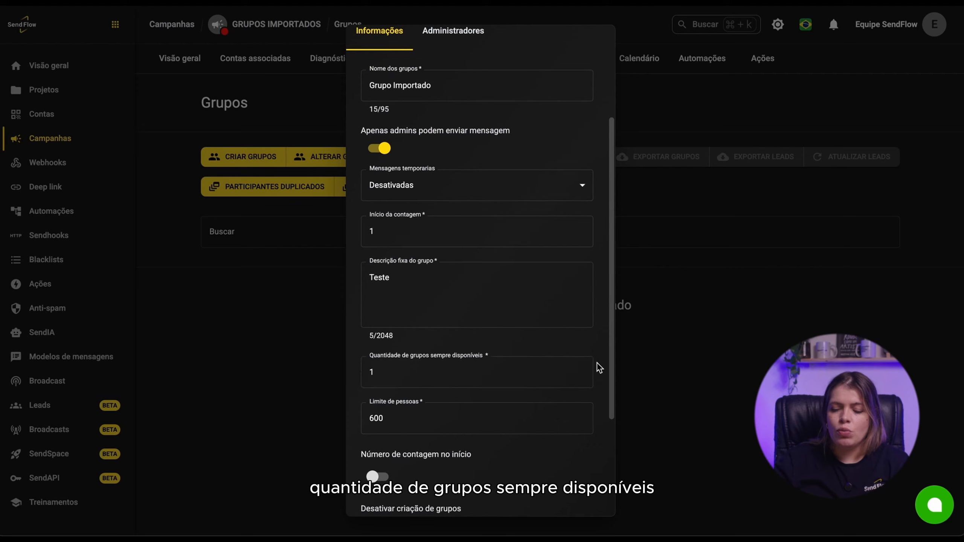
{"action": "left_click", "coordinate": [581, 369]}
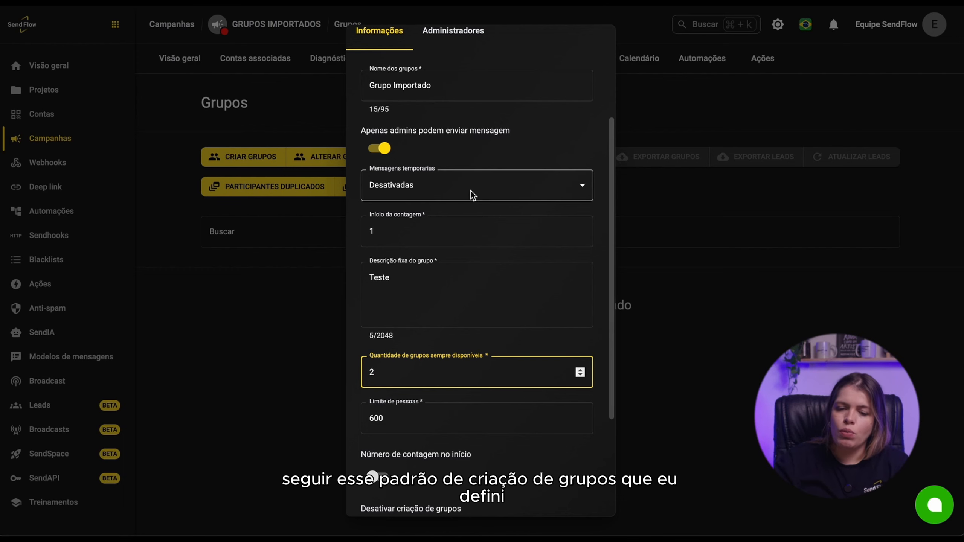
- Check the administrators section and save the group creation settings
{"action": "scroll", "coordinate": [481, 222], "scroll_direction": "up", "scroll_amount": 5}
{"action": "left_click", "coordinate": [454, 239]}
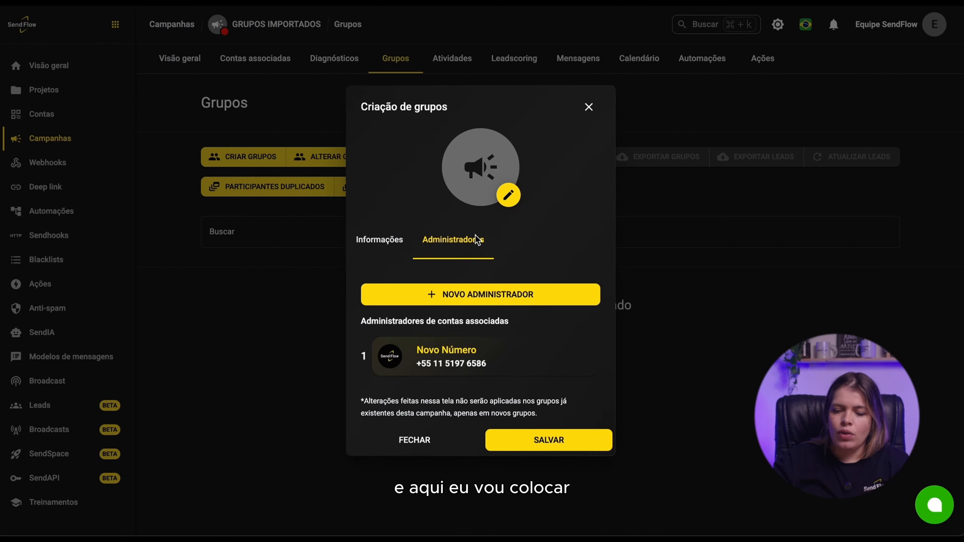
{"action": "left_click", "coordinate": [516, 439]}
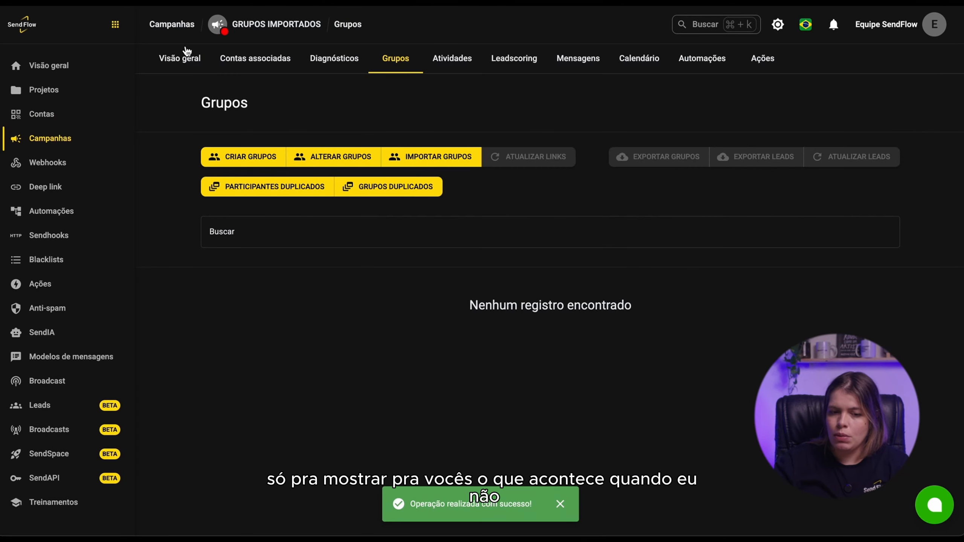
- Review the campaign overview's group creation status message
{"action": "left_click", "coordinate": [186, 60]}
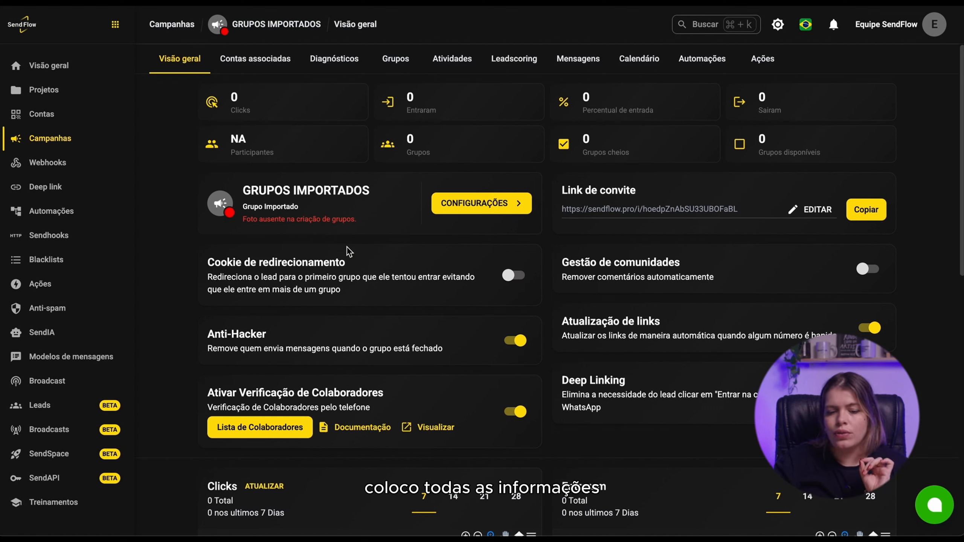
{"action": "double_click", "coordinate": [344, 221]}
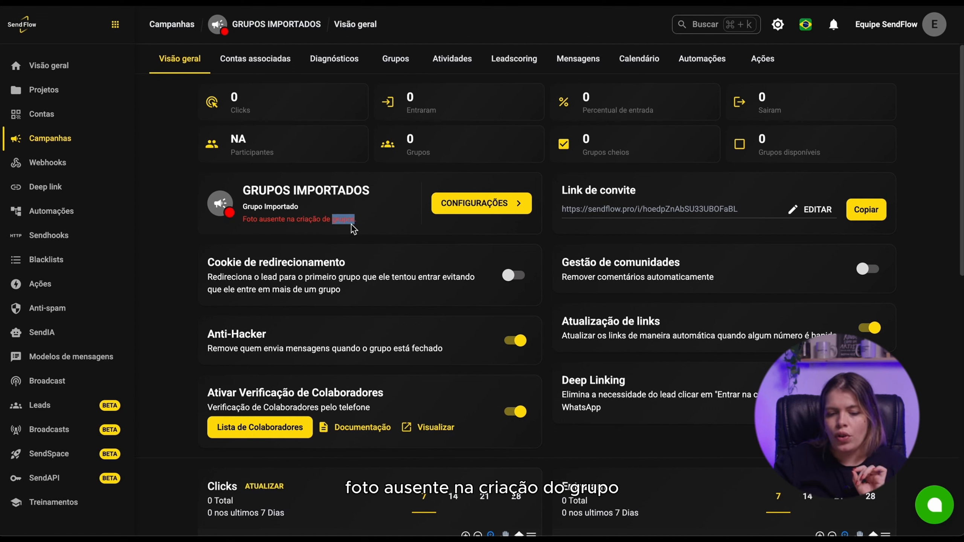
{"action": "triple_click", "coordinate": [352, 225]}
- Reopen group creation, add a group photo, and save the settings
{"action": "left_click", "coordinate": [397, 59]}
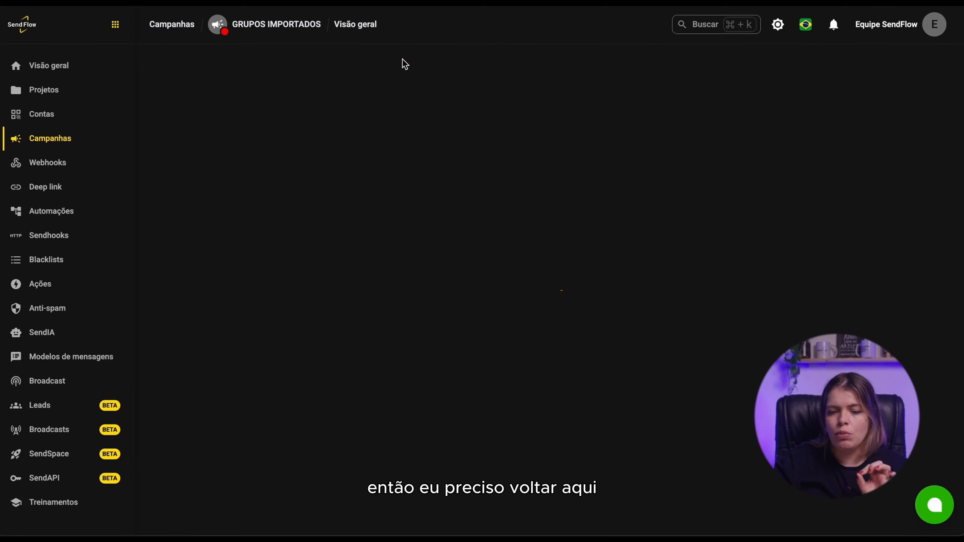
{"action": "left_click", "coordinate": [251, 160]}
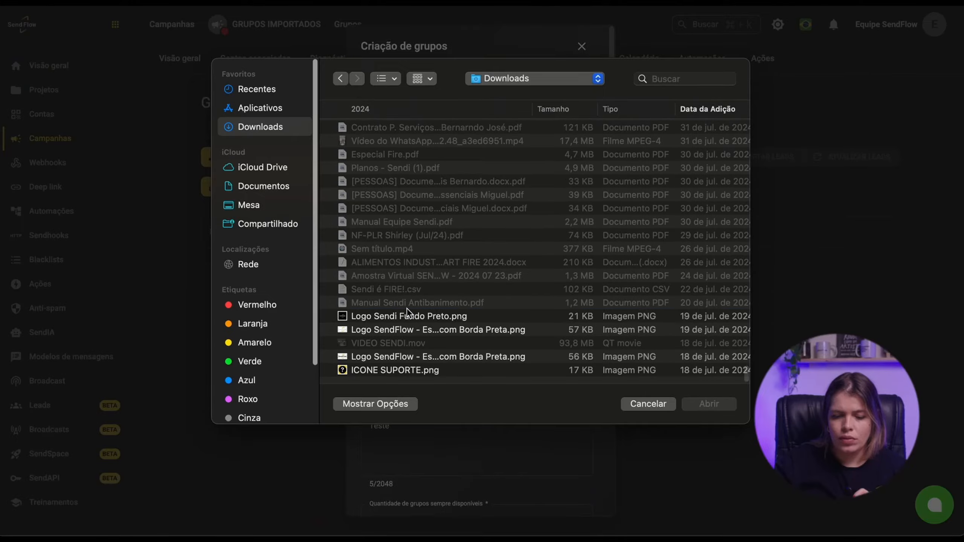
{"action": "key", "text": "Return"}
{"action": "scroll", "coordinate": [529, 265], "scroll_direction": "down", "scroll_amount": 8}
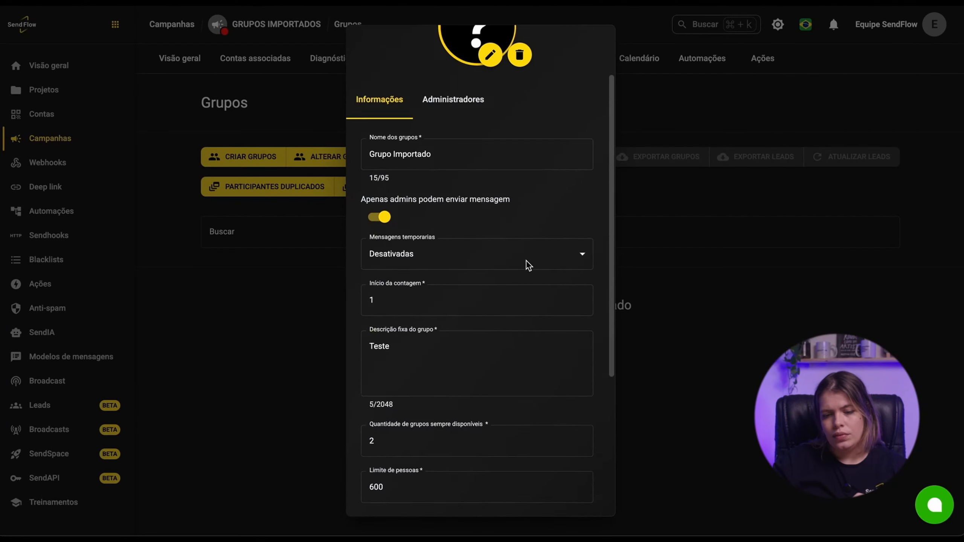
{"action": "left_click", "coordinate": [537, 504]}
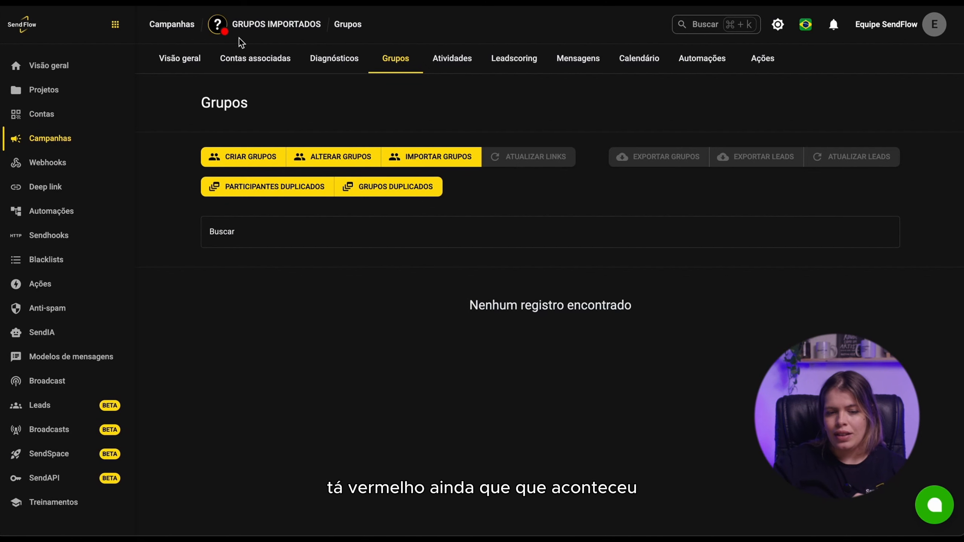
- Review the overview's group creation status message again
{"action": "left_click", "coordinate": [193, 66]}
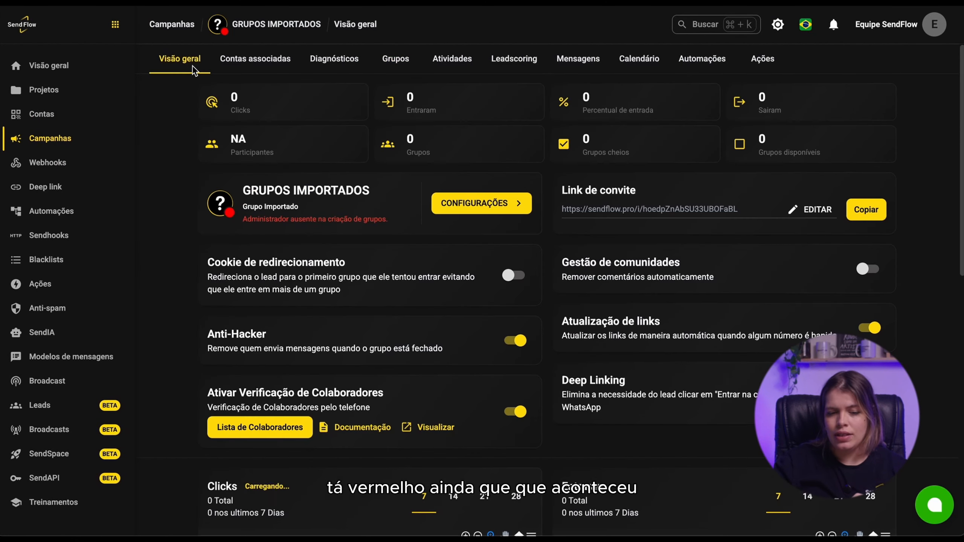
{"action": "left_click_drag", "start_coordinate": [248, 221], "coordinate": [386, 226]}
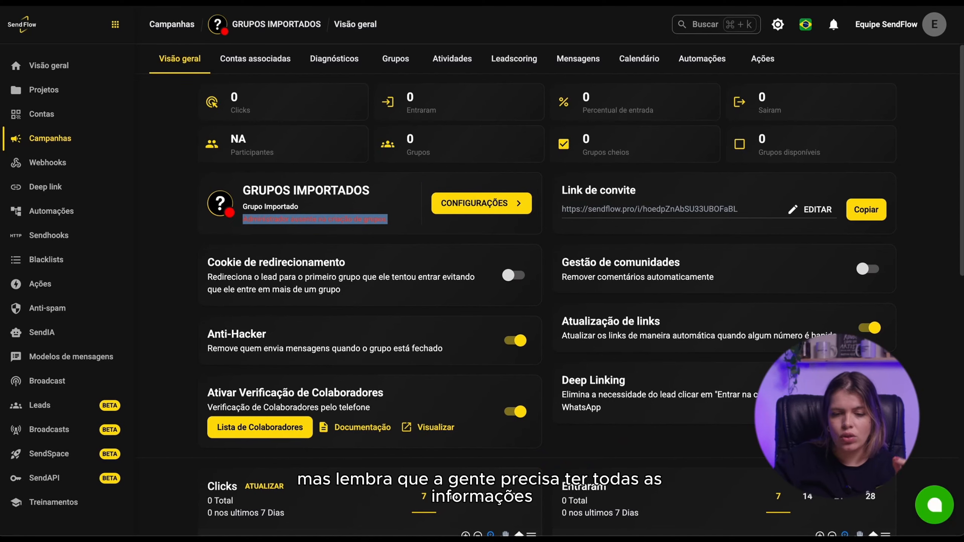
- Reopen group creation and add a new administrator entry under Administradores
{"action": "left_click", "coordinate": [396, 58]}
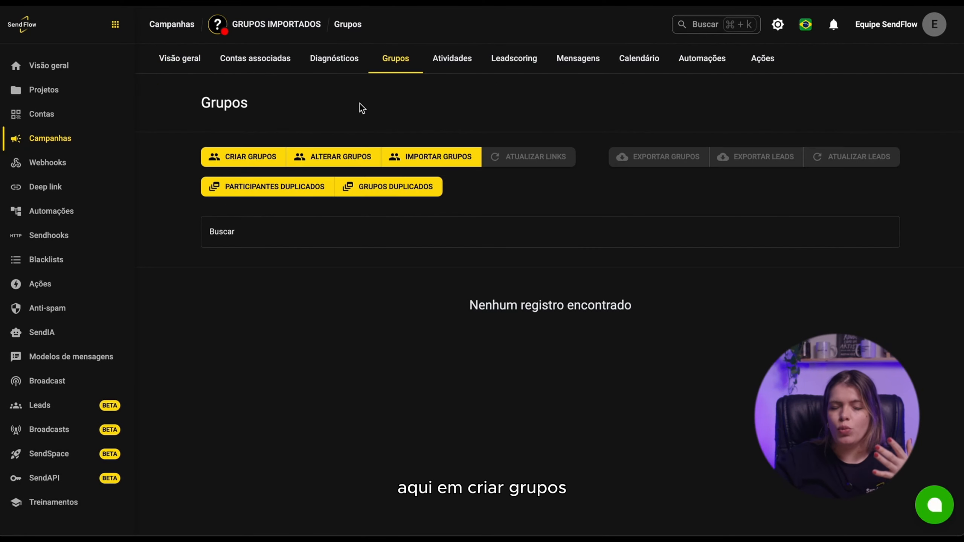
{"action": "left_click", "coordinate": [259, 161]}
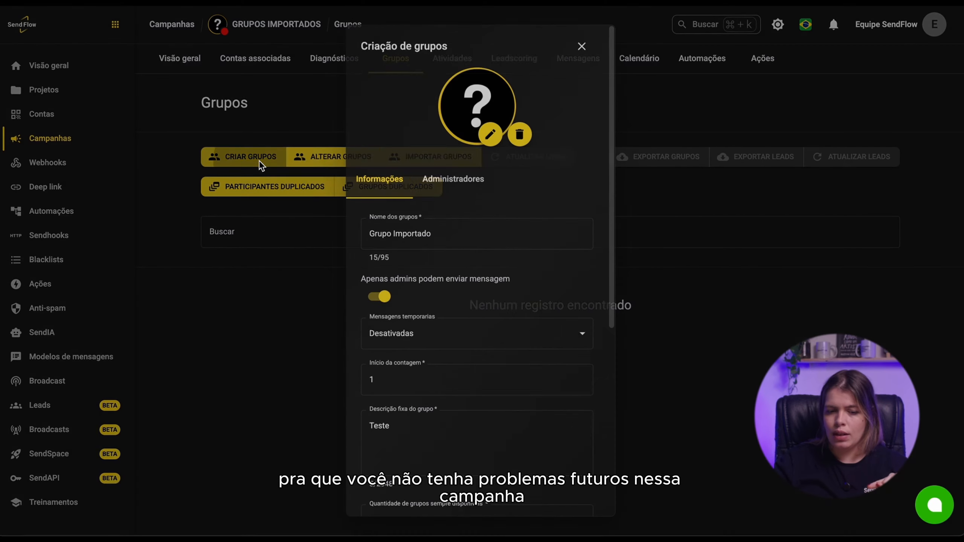
{"action": "left_click", "coordinate": [463, 178]}
{"action": "left_click", "coordinate": [451, 300]}
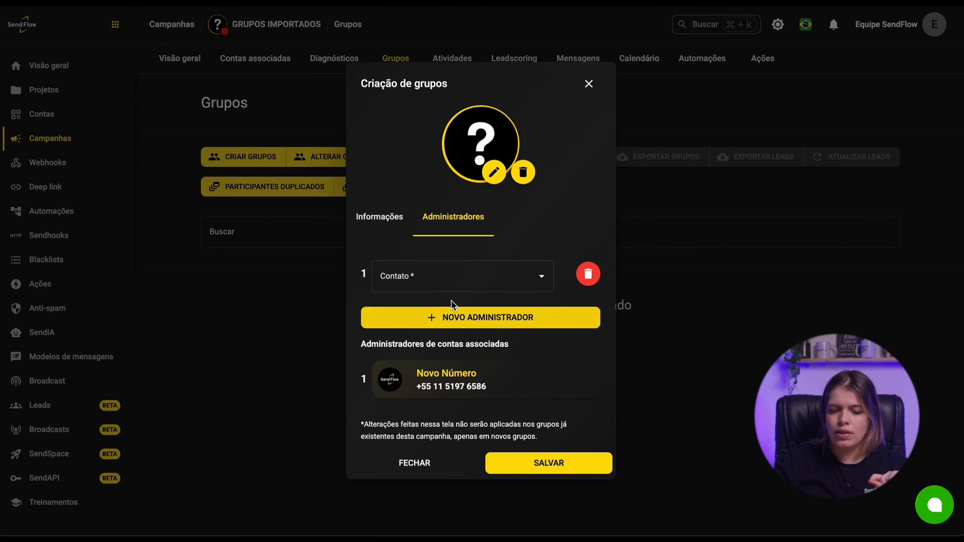
- Create a new admin contact named Novo Admin with the administrator's phone number
{"action": "left_click", "coordinate": [452, 286]}
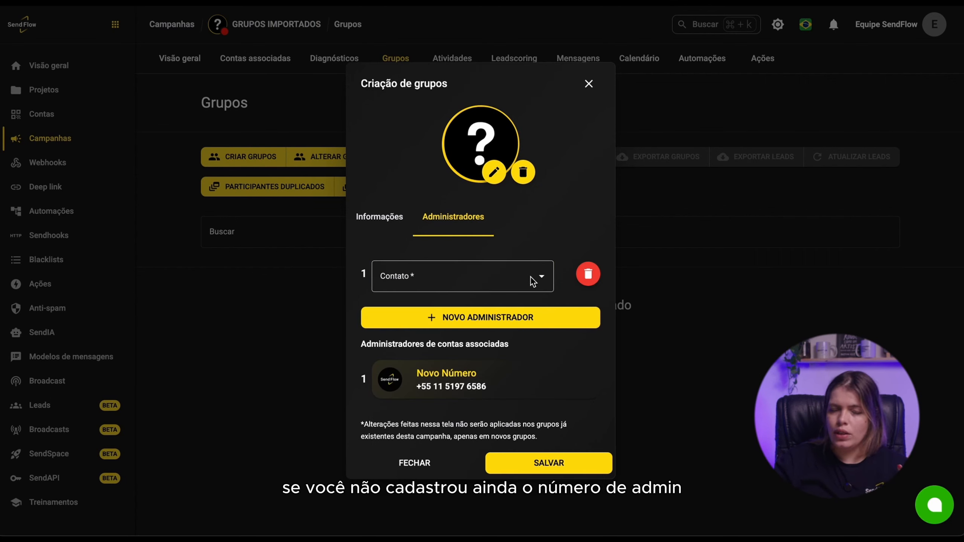
{"action": "left_click", "coordinate": [531, 279]}
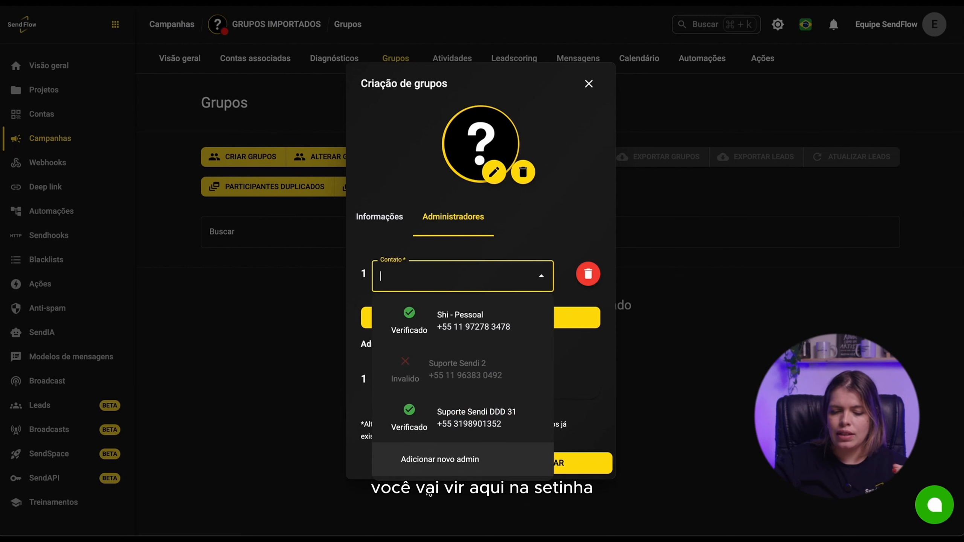
{"action": "left_click", "coordinate": [441, 458]}
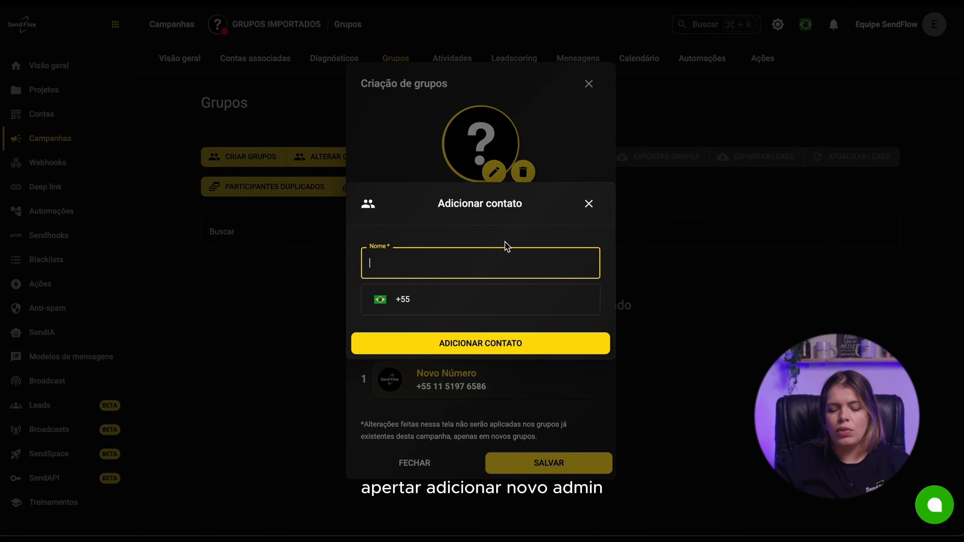
{"action": "type", "text": "Novo Admi"}
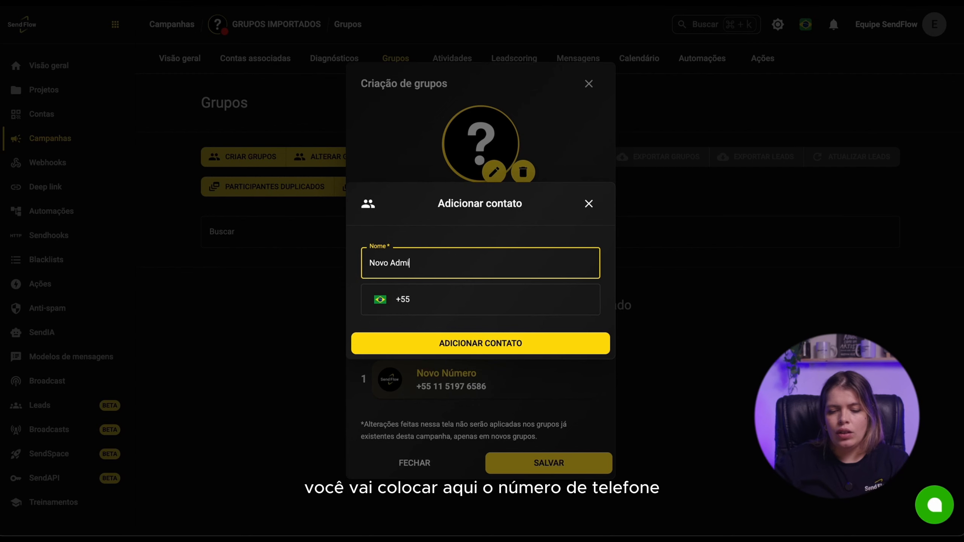
{"action": "key", "text": "Tab"}
{"action": "key", "text": "Tab"}
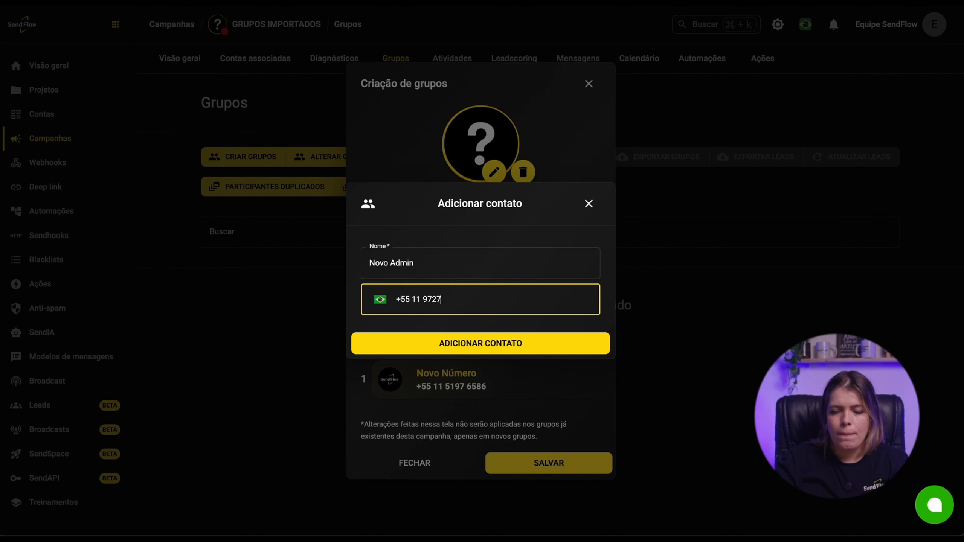
{"action": "left_click", "coordinate": [519, 344]}
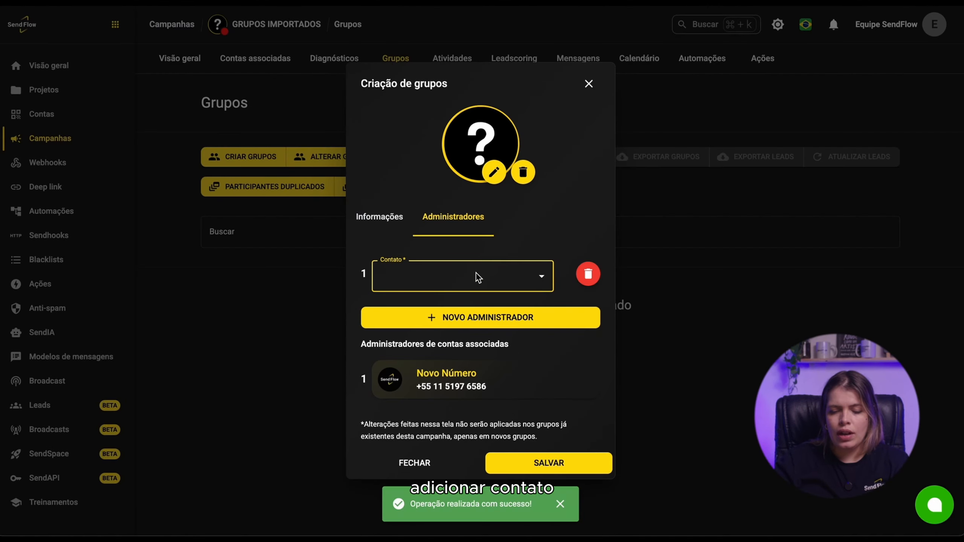
- Select Novo Admin as the administrator contact and save the group creation settings
{"action": "left_click", "coordinate": [477, 270]}
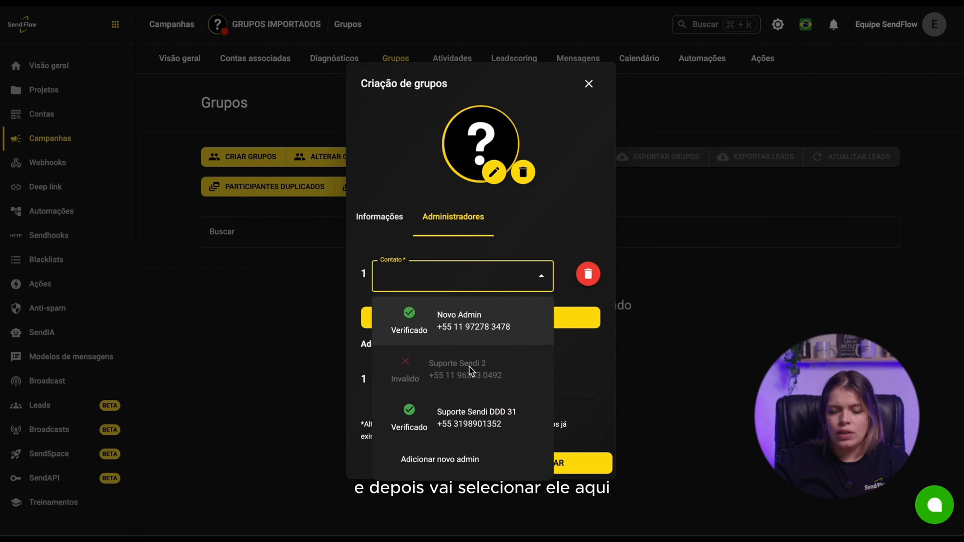
{"action": "left_click", "coordinate": [489, 328]}
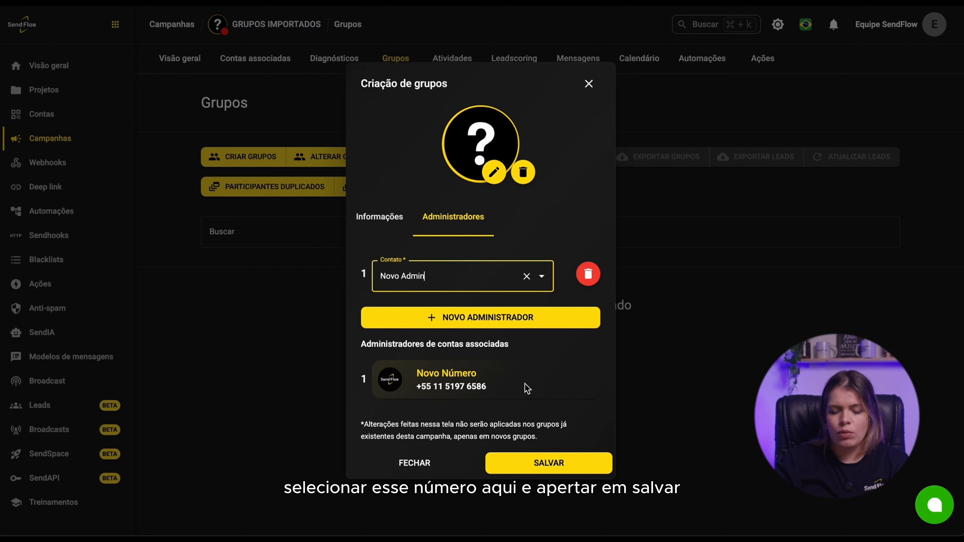
{"action": "left_click", "coordinate": [559, 462]}
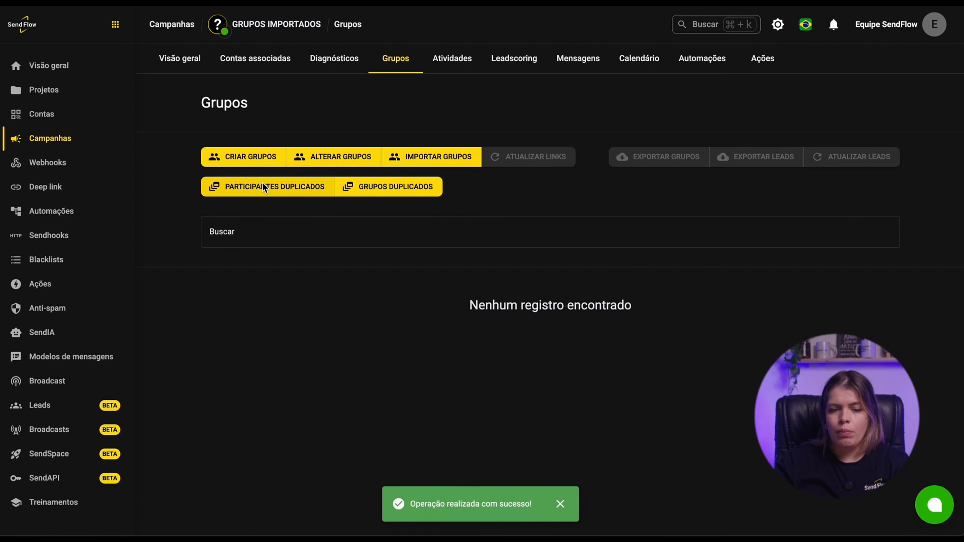
- Start importing groups into the campaign, choosing to import from an account and selecting the connected account
{"action": "left_click", "coordinate": [465, 165]}
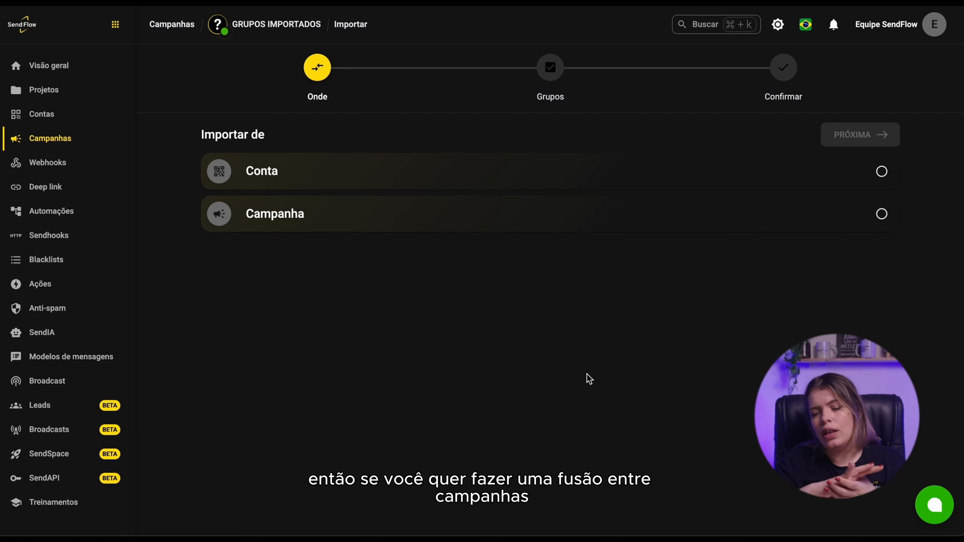
{"action": "left_click", "coordinate": [327, 214]}
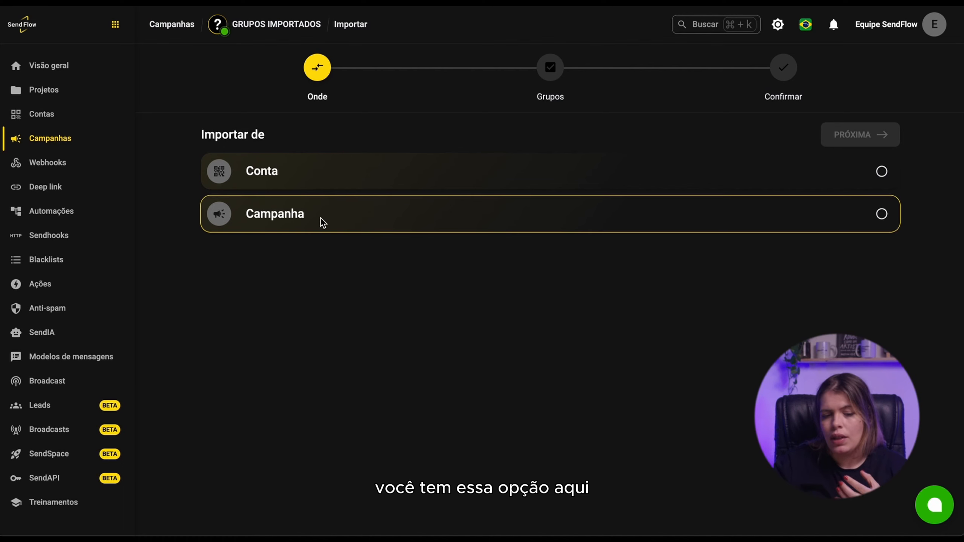
{"action": "left_click", "coordinate": [310, 180]}
{"action": "left_click", "coordinate": [349, 185]}
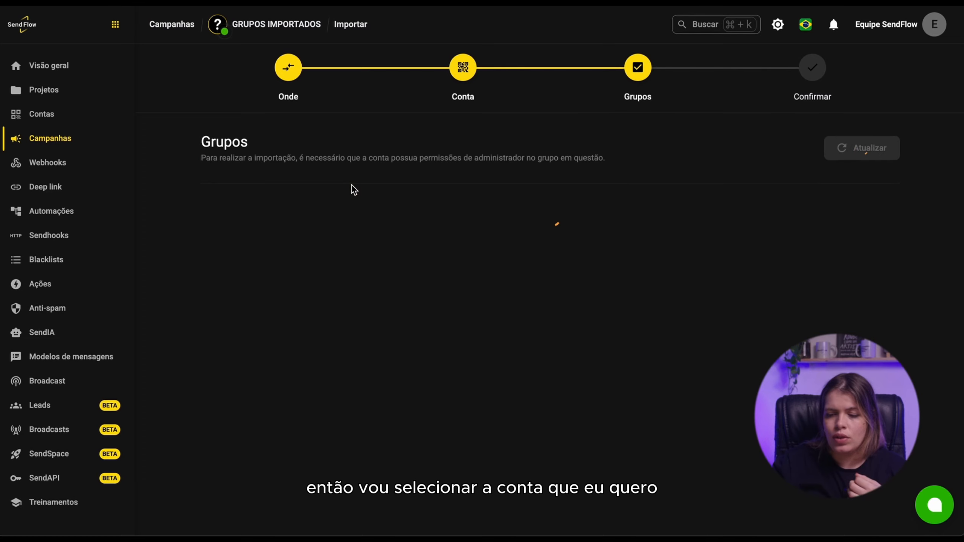
- Filter the account's group list by searching for Novo
{"action": "scroll", "coordinate": [363, 355], "scroll_direction": "down", "scroll_amount": 10}
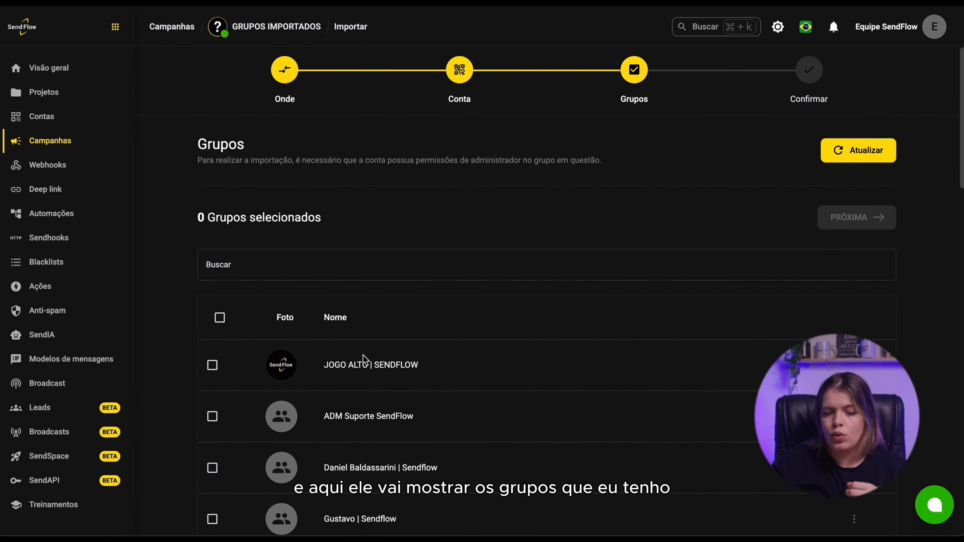
{"action": "left_click", "coordinate": [342, 264]}
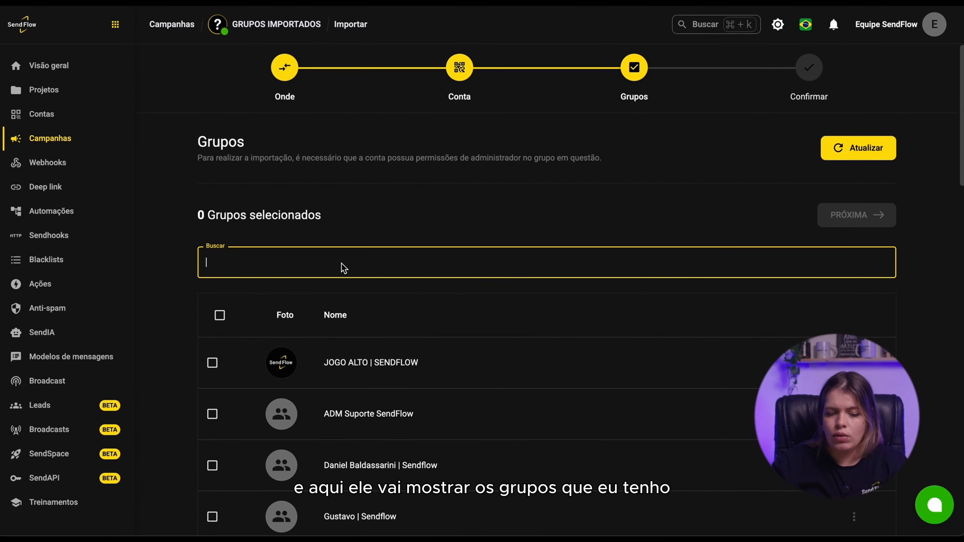
{"action": "type", "text": "Novo"}
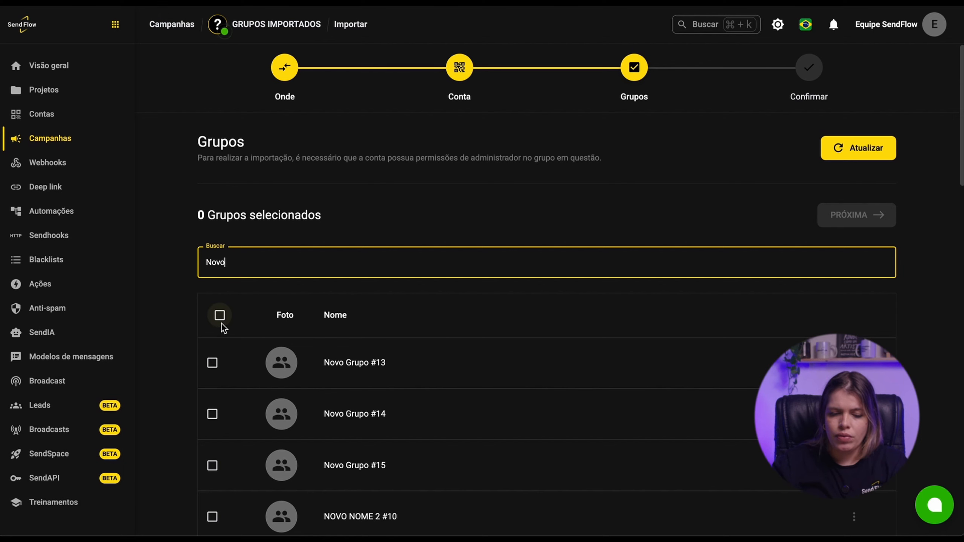
- Select Novo Grupo #13, #14, #15, #17 and #18, continue, and import them without Padronizar grupos
{"action": "scroll", "coordinate": [215, 321], "scroll_direction": "down", "scroll_amount": 3}
{"action": "left_click", "coordinate": [212, 252]}
{"action": "left_click", "coordinate": [212, 303]}
{"action": "left_click", "coordinate": [212, 353]}
{"action": "scroll", "coordinate": [211, 352], "scroll_direction": "down", "scroll_amount": 2}
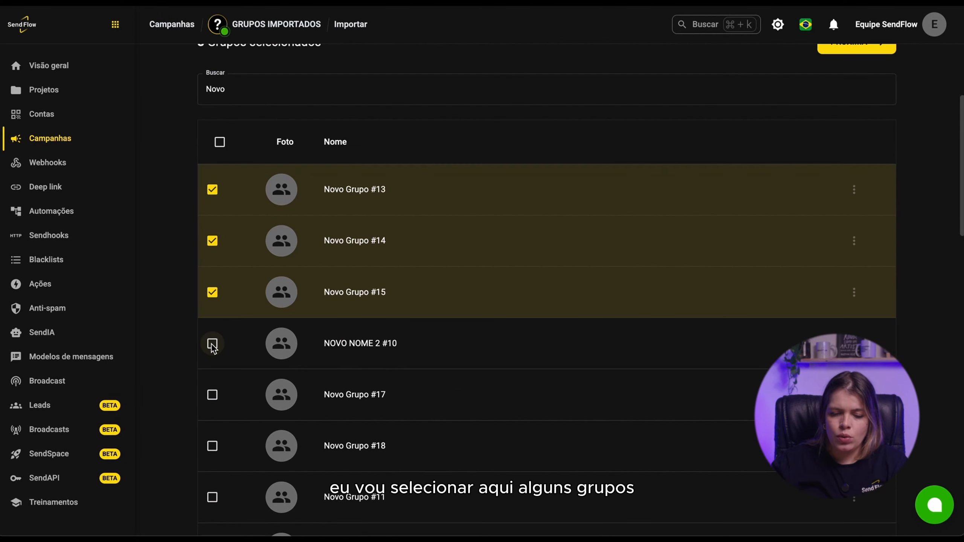
{"action": "left_click", "coordinate": [212, 395]}
{"action": "left_click", "coordinate": [212, 446]}
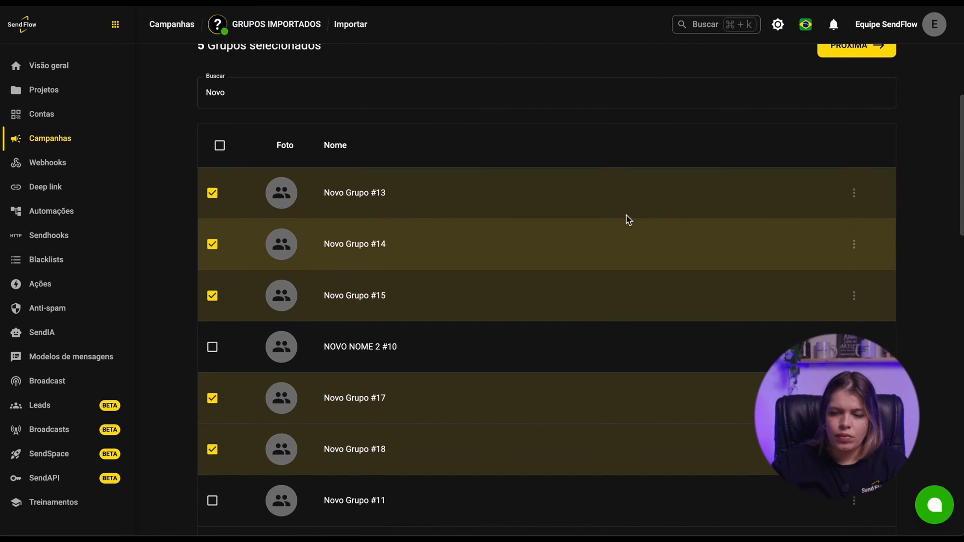
{"action": "scroll", "coordinate": [626, 214], "scroll_direction": "up", "scroll_amount": 5}
{"action": "left_click", "coordinate": [854, 216]}
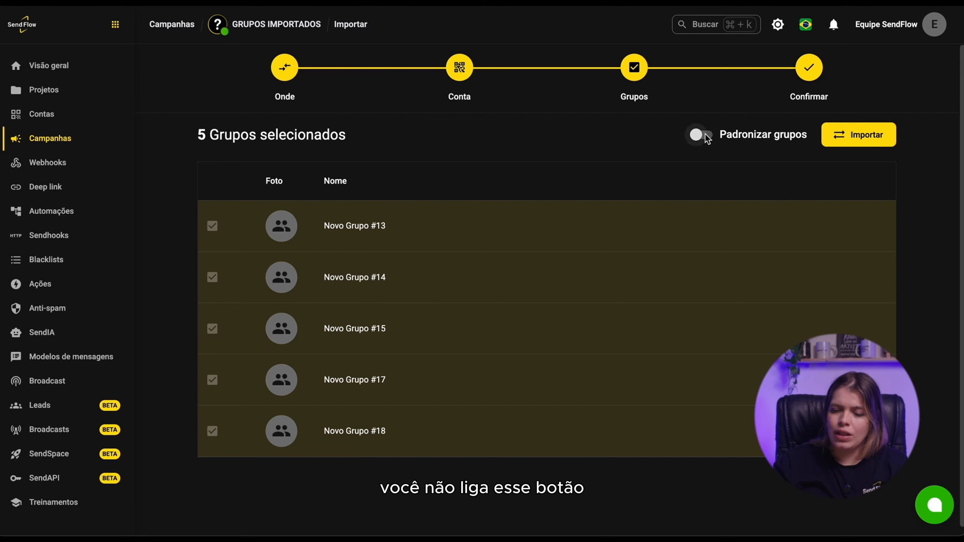
{"action": "left_click", "coordinate": [870, 134]}
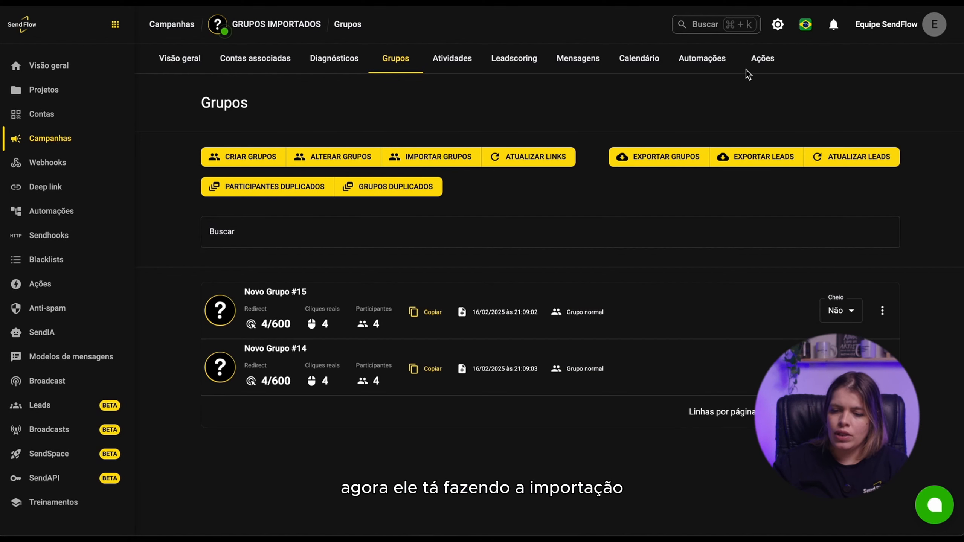
- Inspect the campaign's Ações log for the group import actions and their successful sub-actions
{"action": "left_click", "coordinate": [762, 61]}
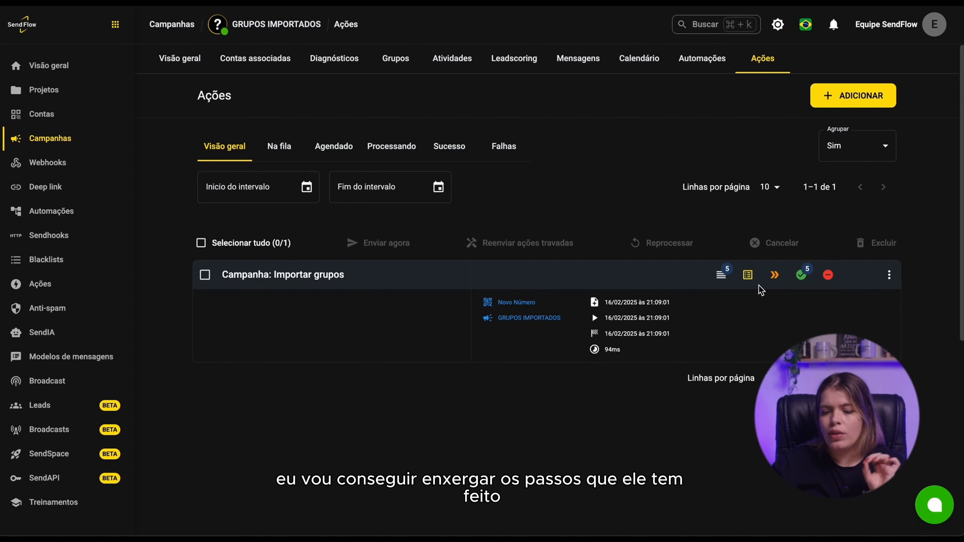
{"action": "left_click", "coordinate": [801, 277]}
{"action": "scroll", "coordinate": [715, 281], "scroll_direction": "down", "scroll_amount": 10}
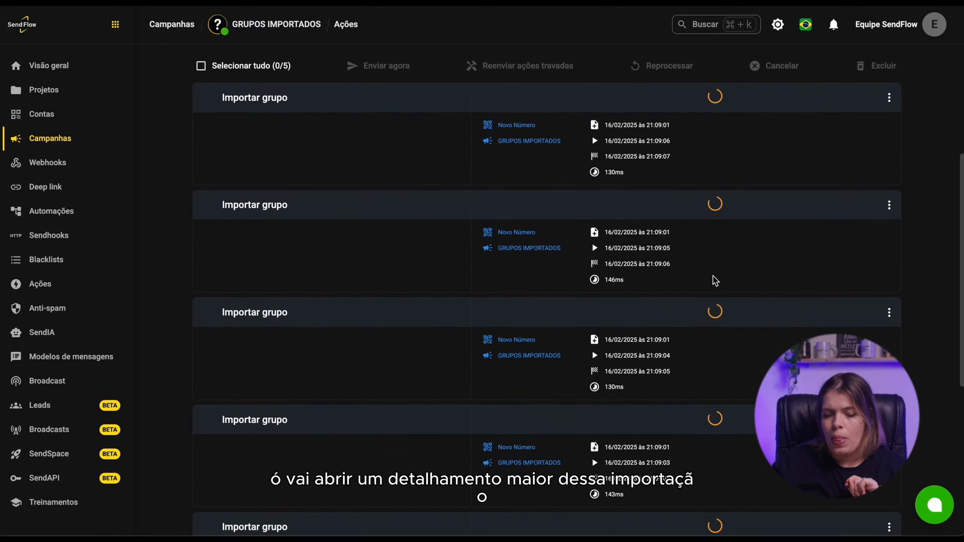
{"action": "scroll", "coordinate": [715, 281], "scroll_direction": "up", "scroll_amount": 10}
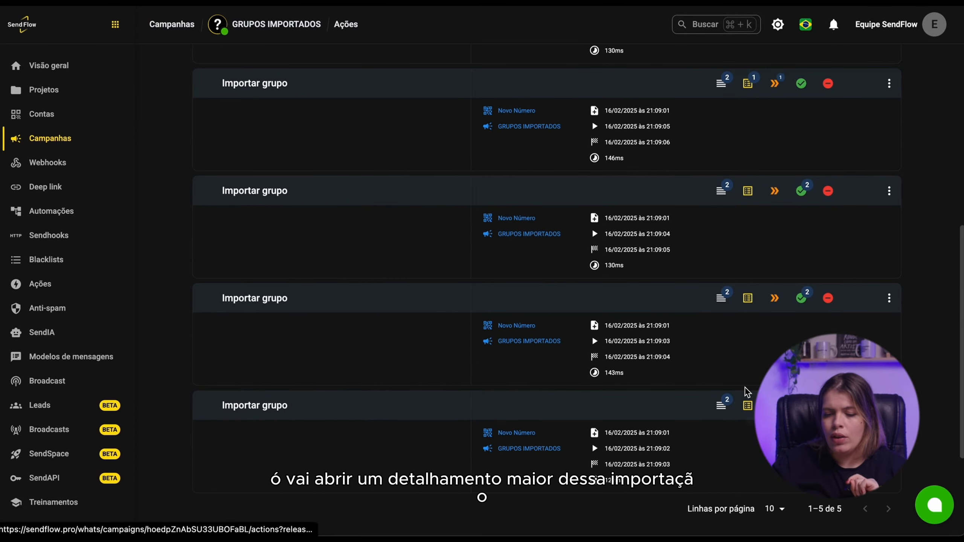
{"action": "scroll", "coordinate": [746, 392], "scroll_direction": "down", "scroll_amount": 4}
{"action": "scroll", "coordinate": [774, 228], "scroll_direction": "up", "scroll_amount": 1}
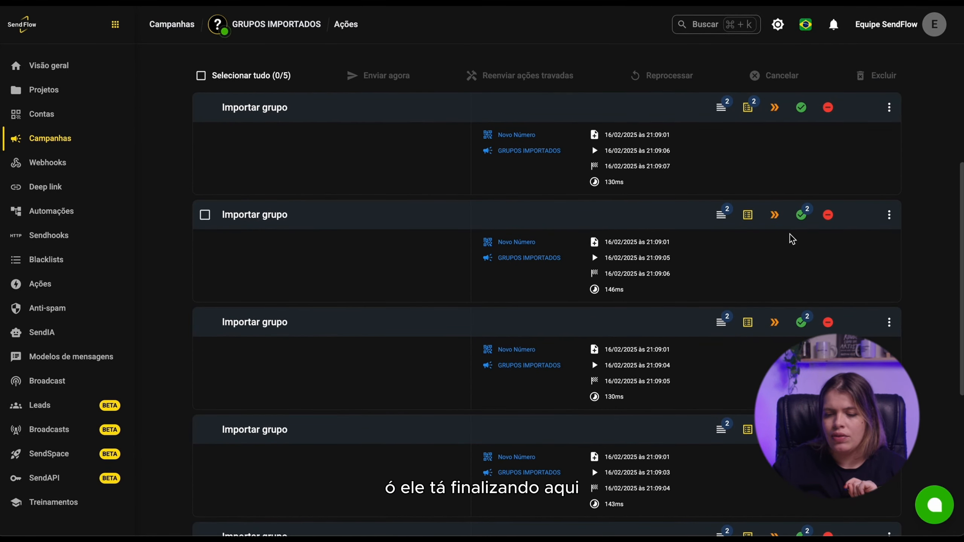
{"action": "scroll", "coordinate": [818, 136], "scroll_direction": "up", "scroll_amount": 5}
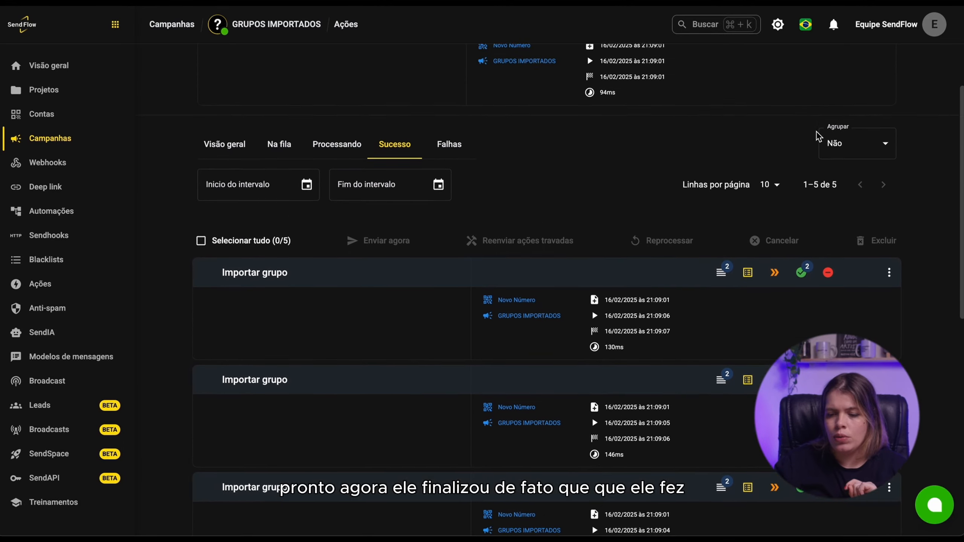
{"action": "scroll", "coordinate": [818, 136], "scroll_direction": "down", "scroll_amount": 4}
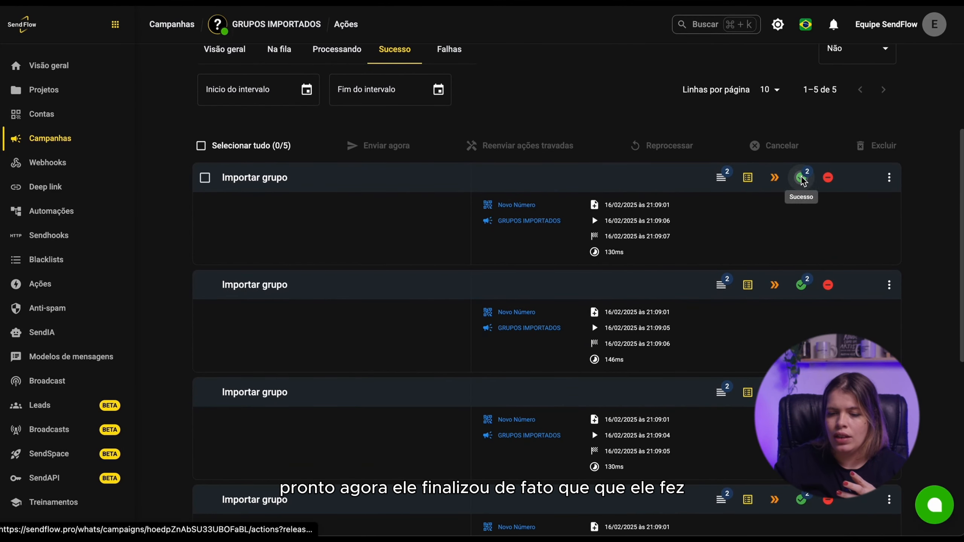
{"action": "left_click", "coordinate": [801, 177]}
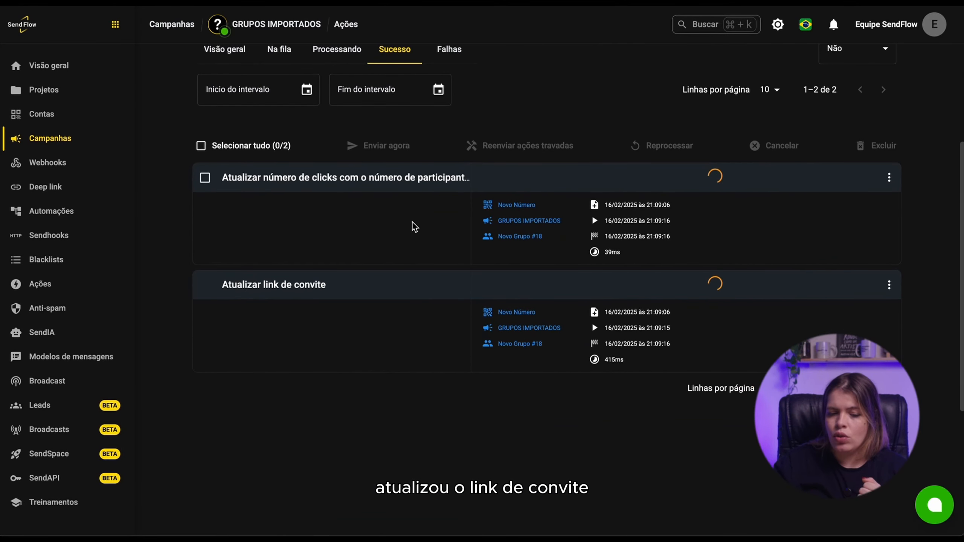
{"action": "scroll", "coordinate": [390, 107], "scroll_direction": "up", "scroll_amount": 3}
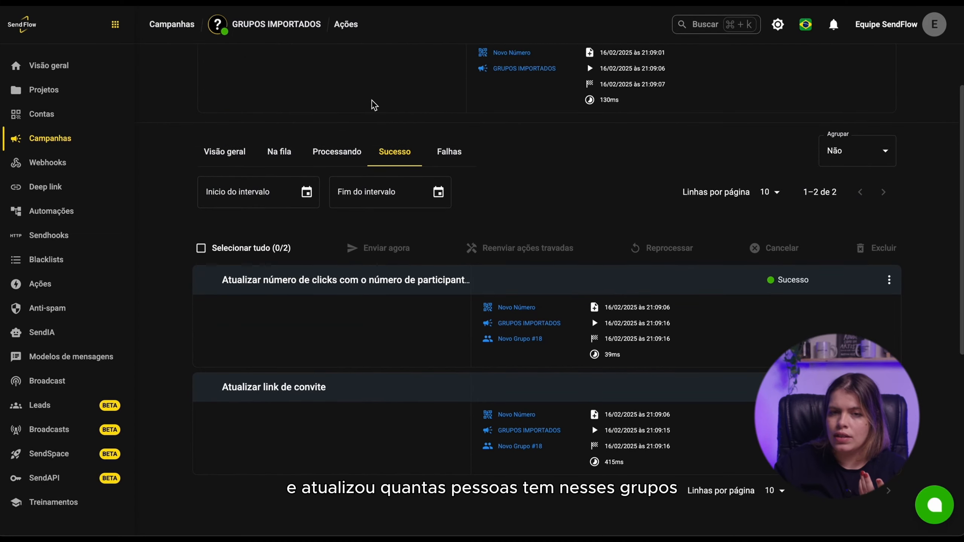
{"action": "scroll", "coordinate": [373, 103], "scroll_direction": "up", "scroll_amount": 2}
- Edit Novo Grupo #18, keeping group number 018 with Alterar nome do grupo enabled, and save
{"action": "left_click", "coordinate": [395, 60]}
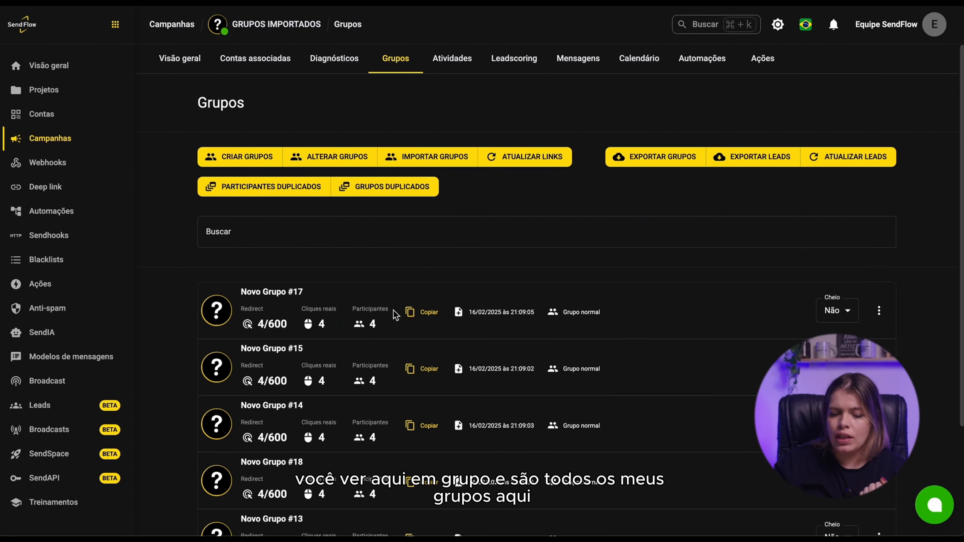
{"action": "scroll", "coordinate": [394, 315], "scroll_direction": "down", "scroll_amount": 4}
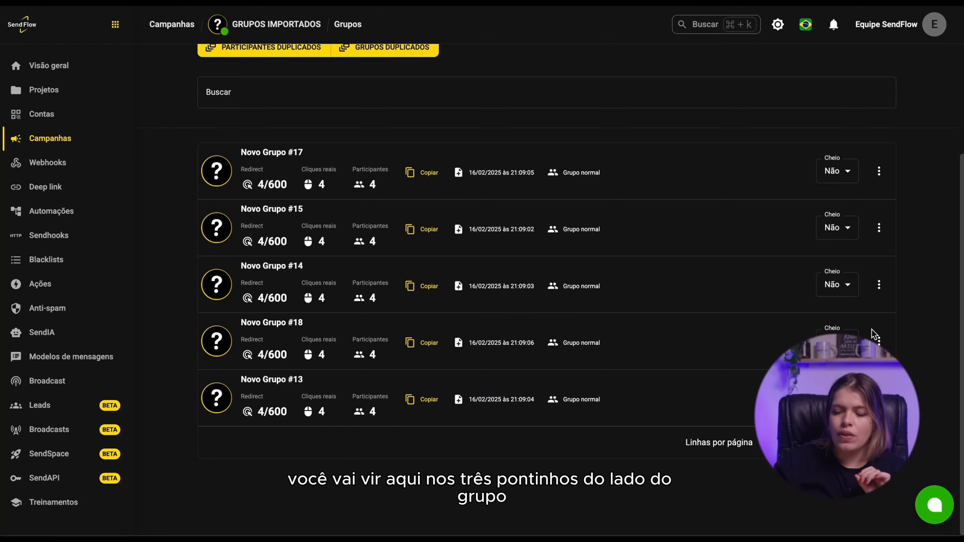
{"action": "left_click", "coordinate": [879, 341]}
{"action": "left_click", "coordinate": [868, 494]}
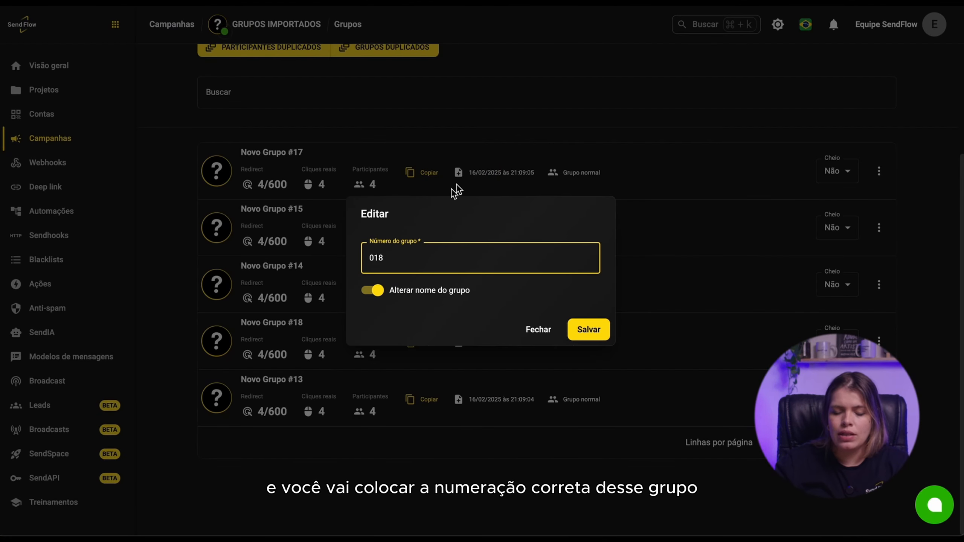
{"action": "left_click", "coordinate": [369, 290]}
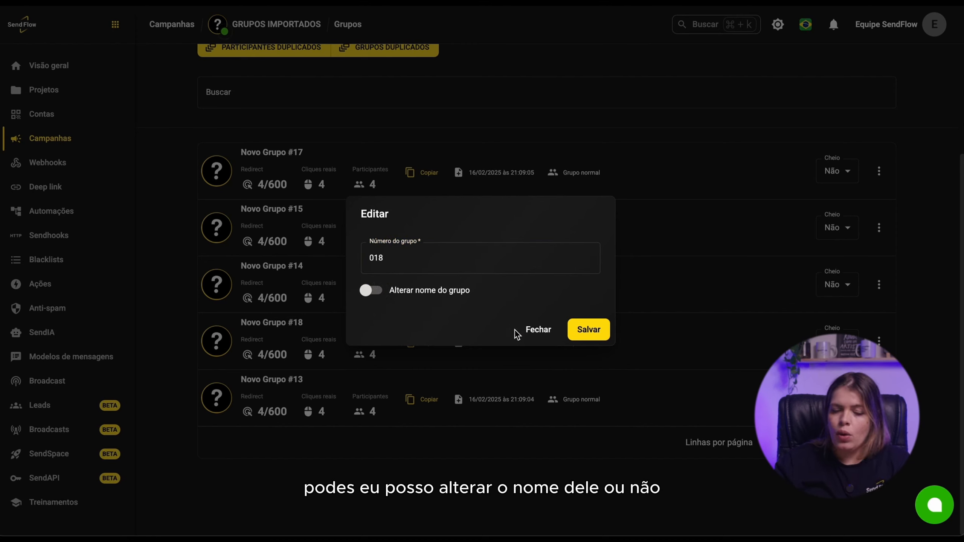
{"action": "left_click", "coordinate": [379, 290]}
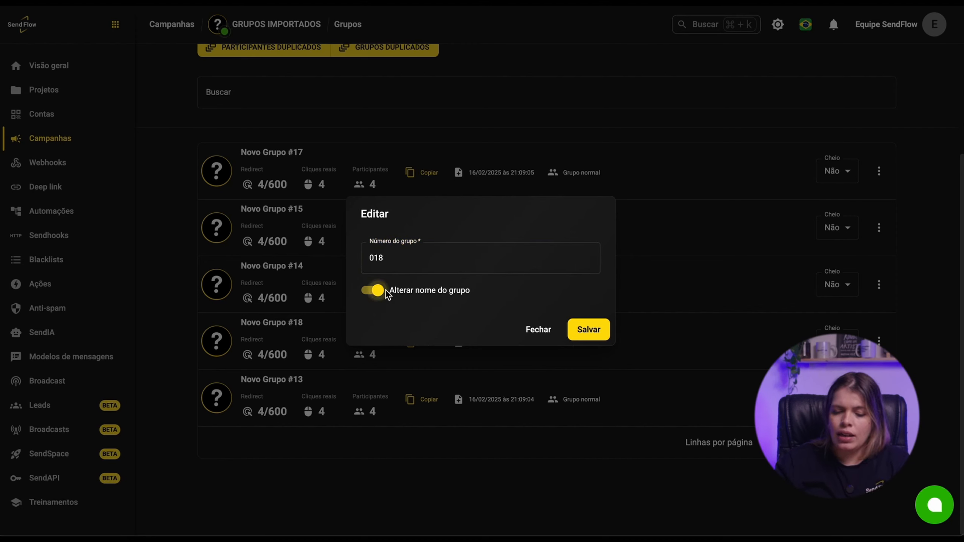
{"action": "left_click", "coordinate": [580, 329]}
- Open the group creation settings to check the group name, then close them
{"action": "scroll", "coordinate": [288, 160], "scroll_direction": "up", "scroll_amount": 3}
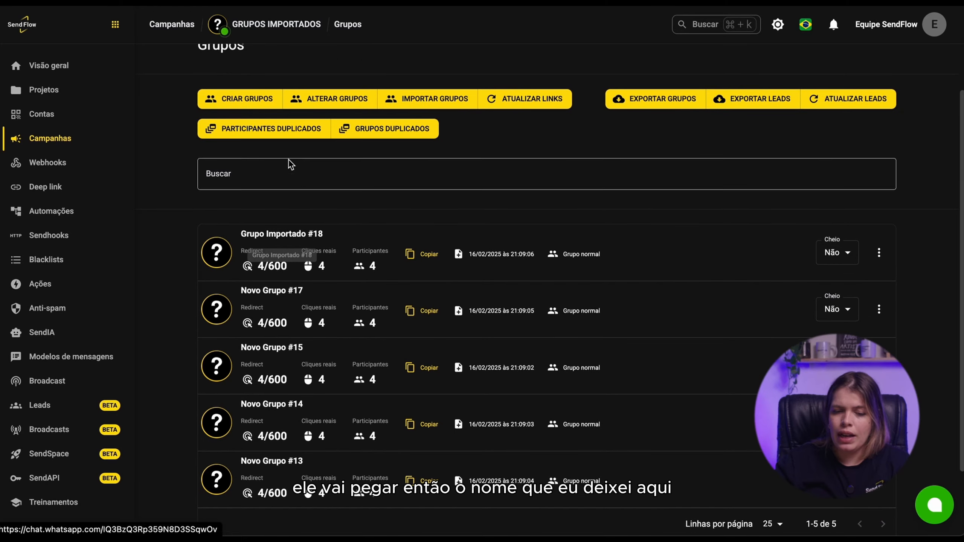
{"action": "left_click", "coordinate": [245, 99]}
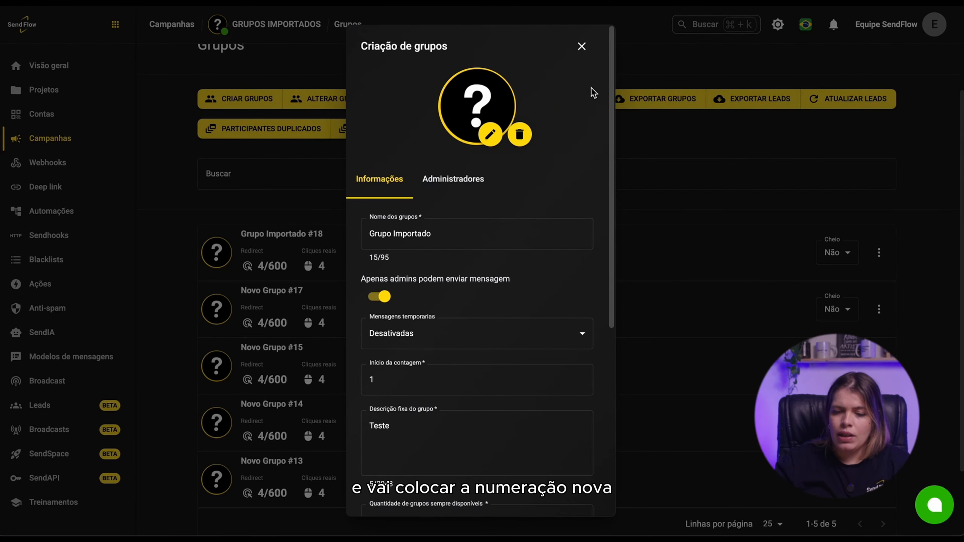
{"action": "left_click", "coordinate": [581, 47]}
- Set Novo Grupo #17's group number to 017 with group renaming enabled and save
{"action": "left_click", "coordinate": [879, 309]}
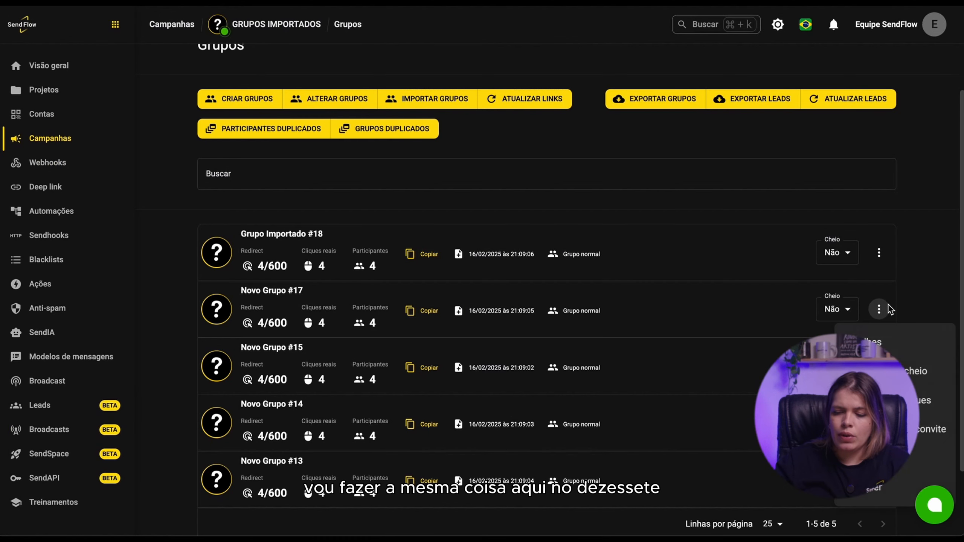
{"action": "left_click", "coordinate": [926, 459]}
{"action": "type", "text": "17"}
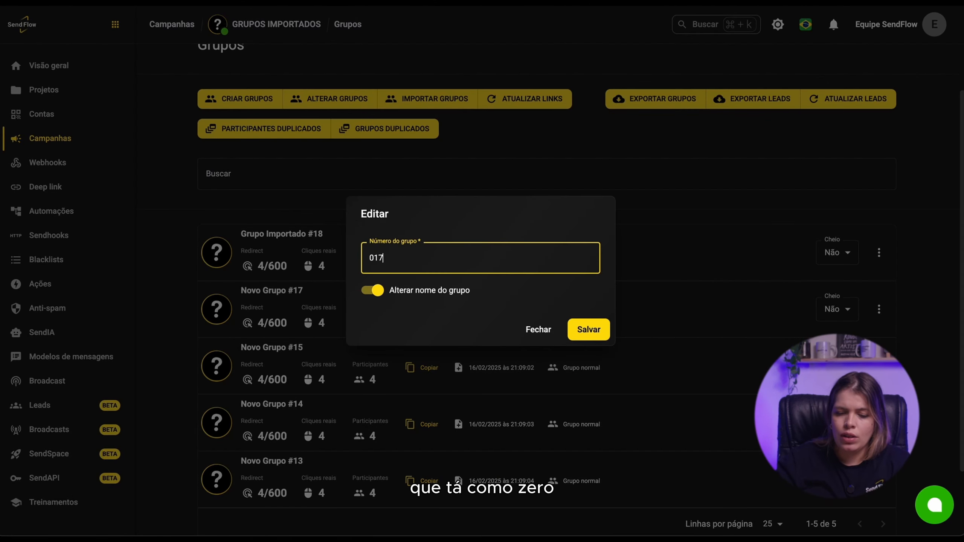
{"action": "left_click", "coordinate": [589, 328]}
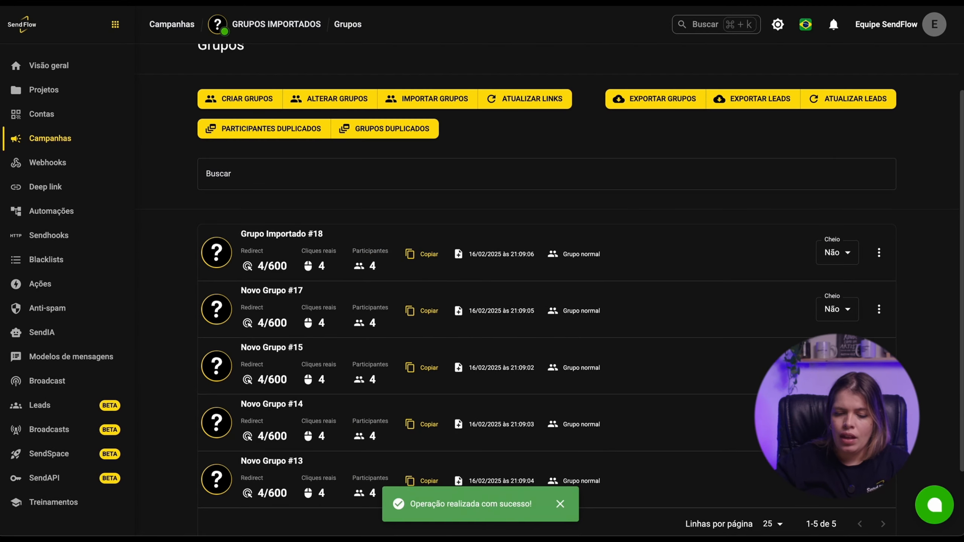
- Set Novo Grupo #15's group number to 015 with Alterar nome do grupo disabled and save
{"action": "left_click", "coordinate": [879, 366]}
{"action": "left_click", "coordinate": [877, 490]}
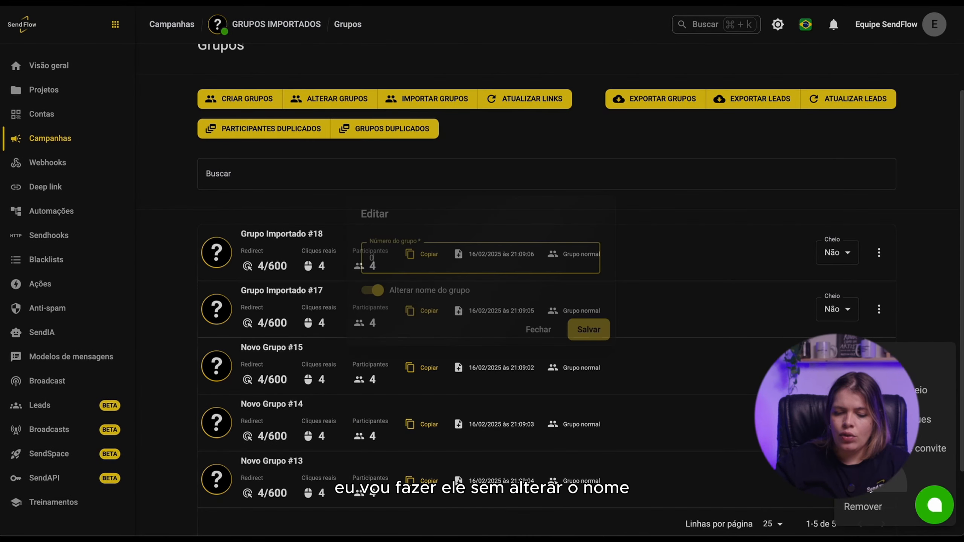
{"action": "left_click", "coordinate": [377, 295]}
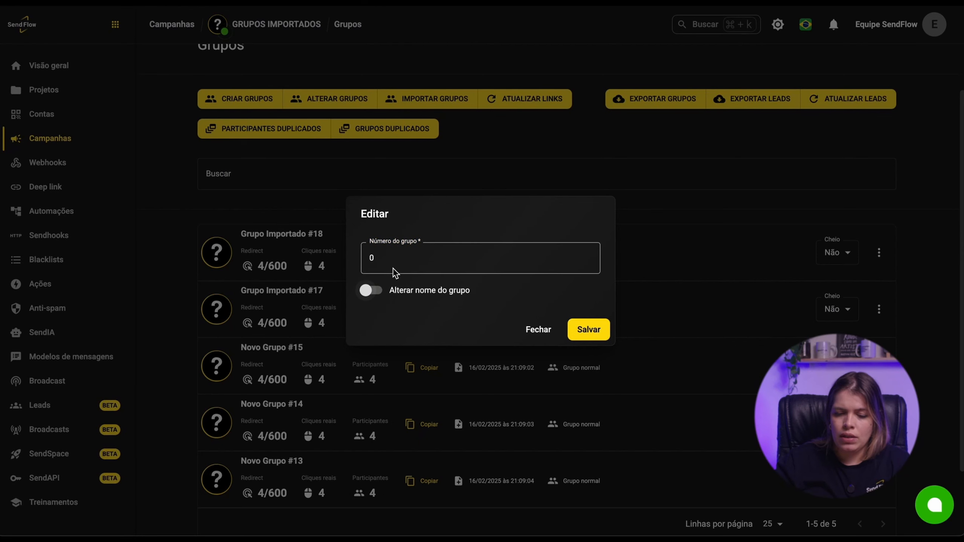
{"action": "left_click", "coordinate": [427, 262]}
{"action": "type", "text": "15"}
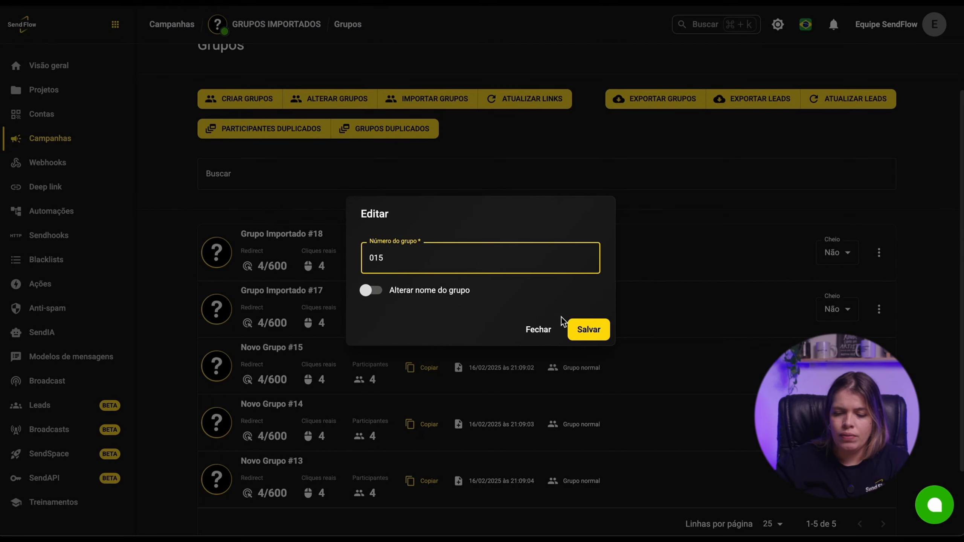
{"action": "left_click", "coordinate": [582, 327]}
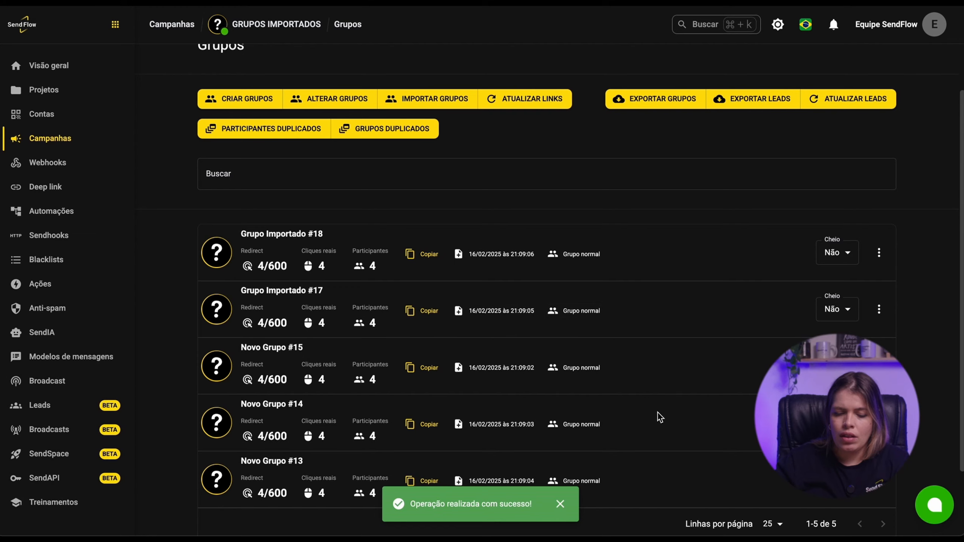
- Set Novo Grupo #13's group number to 013 without renaming it and save
{"action": "scroll", "coordinate": [626, 404], "scroll_direction": "down", "scroll_amount": 2}
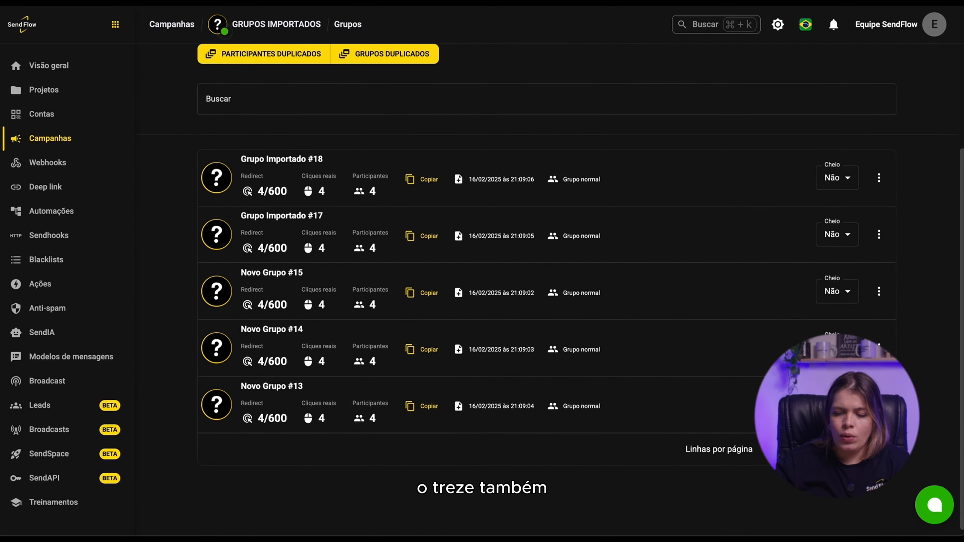
{"action": "left_click", "coordinate": [878, 405]}
{"action": "left_click", "coordinate": [865, 361]}
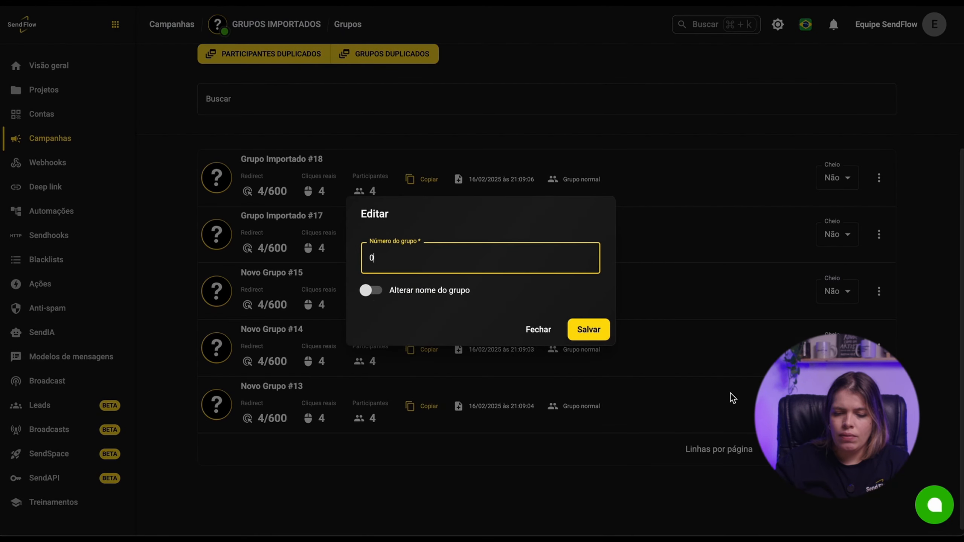
{"action": "type", "text": "14"}
{"action": "key", "text": "BackSpace"}
{"action": "type", "text": "3"}
{"action": "left_click", "coordinate": [584, 330]}
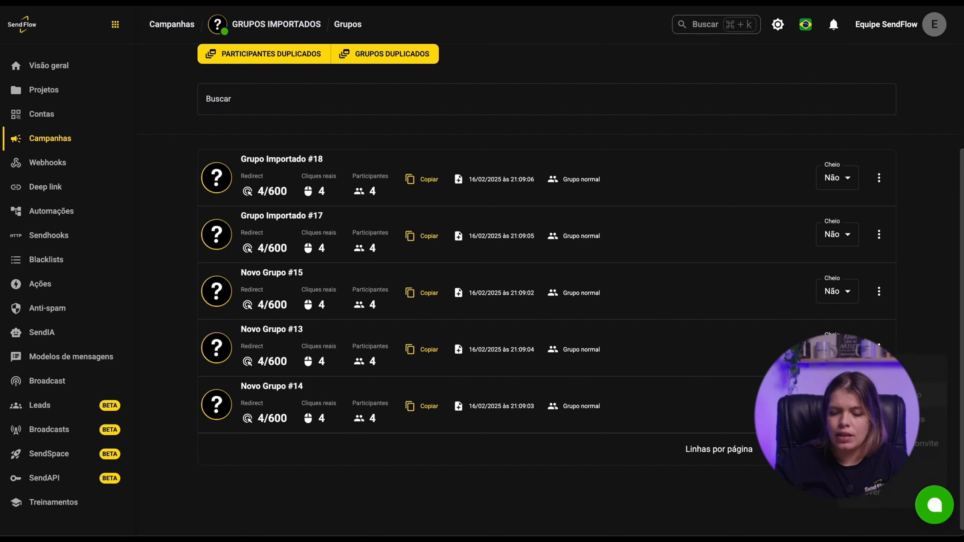
- Set Novo Grupo #14's group number to 014 without renaming it and save
{"action": "left_click", "coordinate": [879, 405]}
{"action": "left_click", "coordinate": [873, 478]}
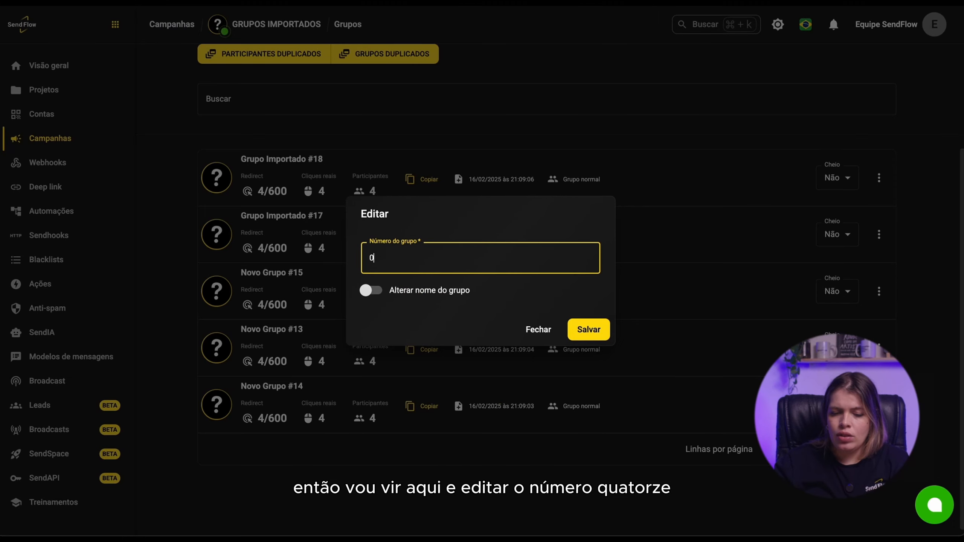
{"action": "type", "text": "14"}
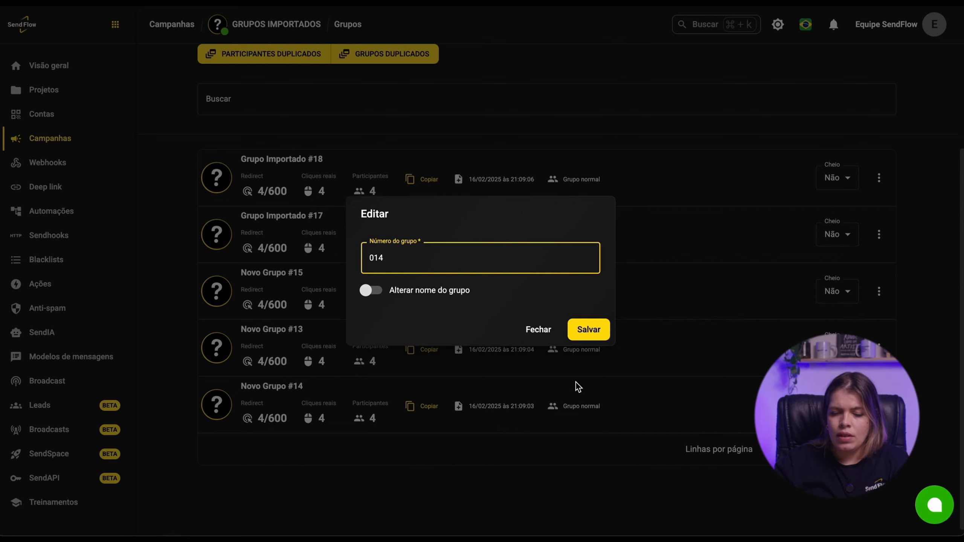
{"action": "left_click", "coordinate": [589, 330]}
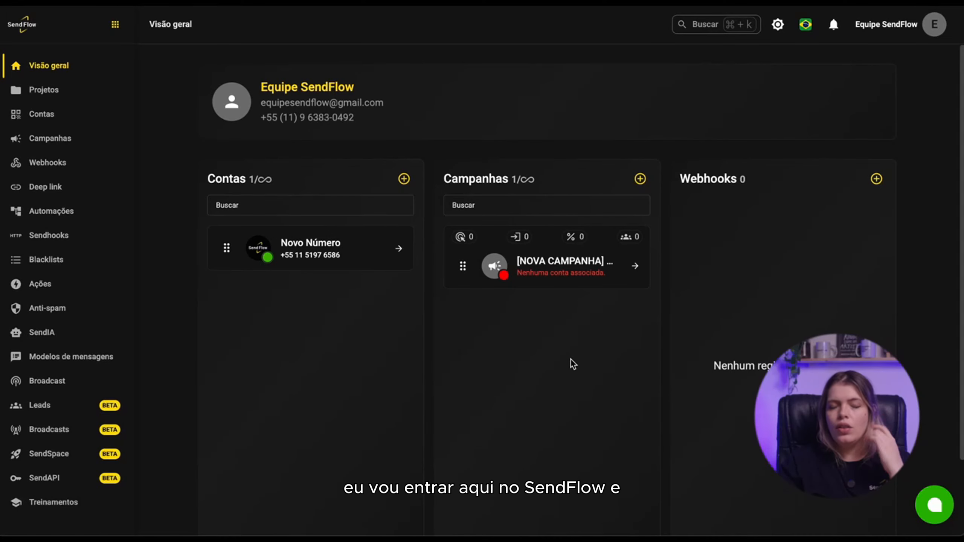
- Open the [NOVA CAMPANHA] FEVEREIRO/25 campaign and associate the Novo Número account with it
{"action": "left_click", "coordinate": [541, 266]}
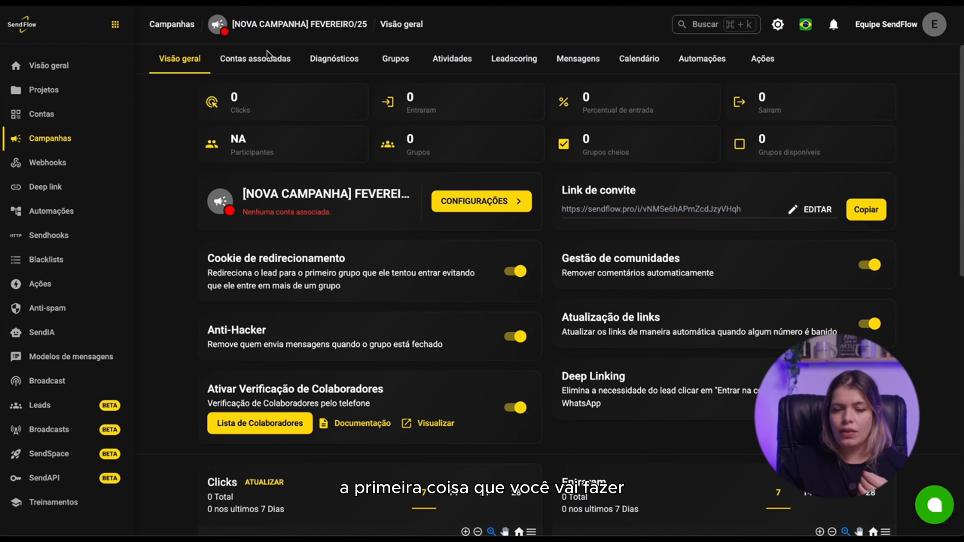
{"action": "left_click", "coordinate": [264, 62]}
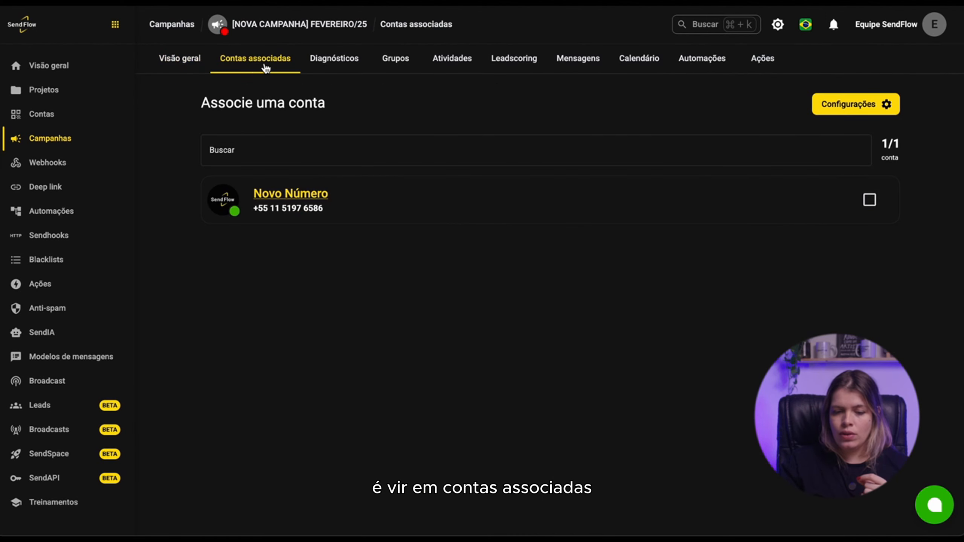
{"action": "left_click", "coordinate": [863, 204]}
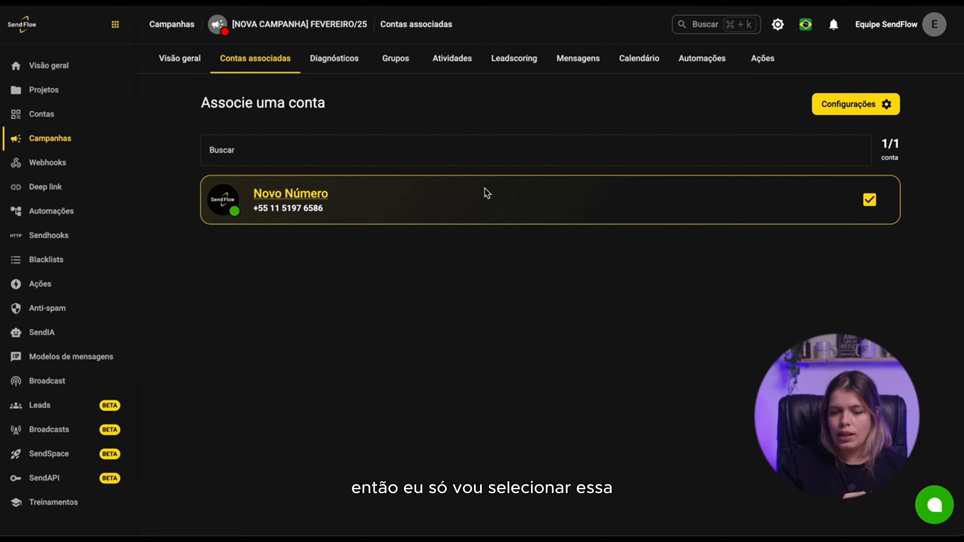
- Start creating groups for this campaign and upload the SendFlow logo image from Downloads as the group photo
{"action": "left_click", "coordinate": [395, 58]}
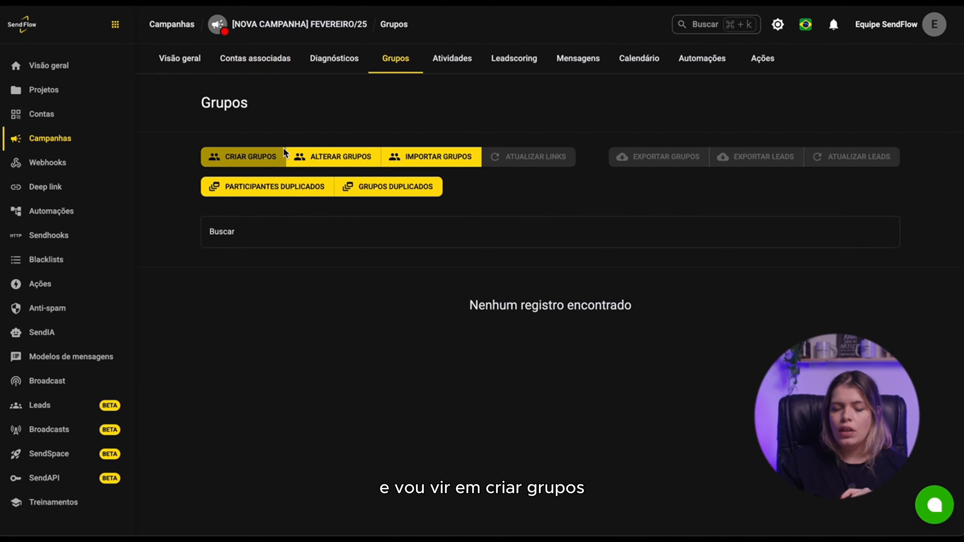
{"action": "left_click", "coordinate": [256, 155]}
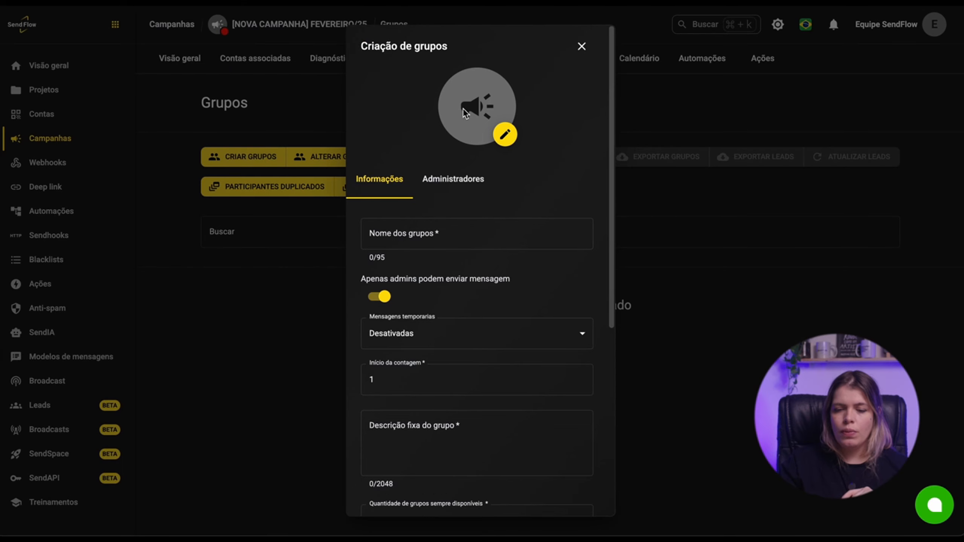
{"action": "left_click", "coordinate": [493, 134]}
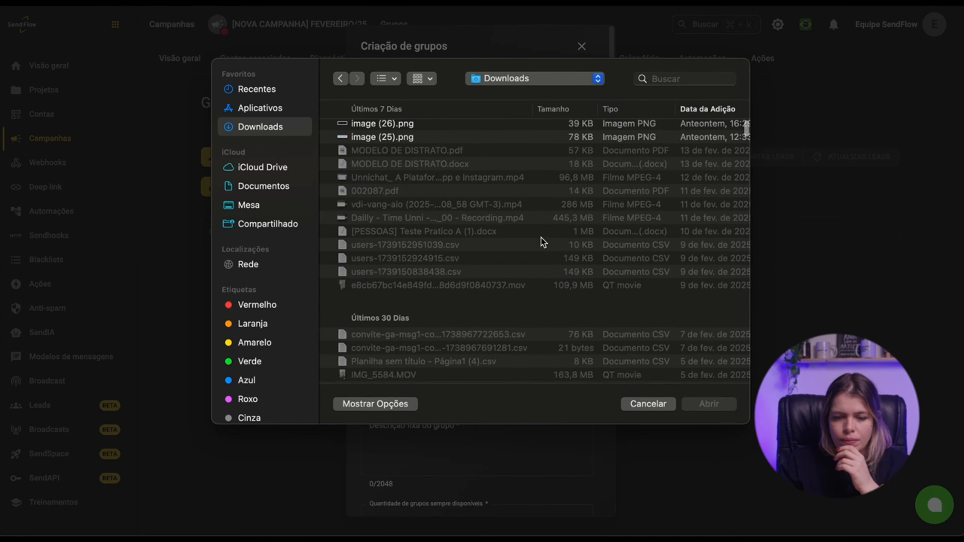
{"action": "scroll", "coordinate": [541, 238], "scroll_direction": "down", "scroll_amount": 10}
{"action": "scroll", "coordinate": [541, 238], "scroll_direction": "down", "scroll_amount": 10}
{"action": "double_click", "coordinate": [440, 325]}
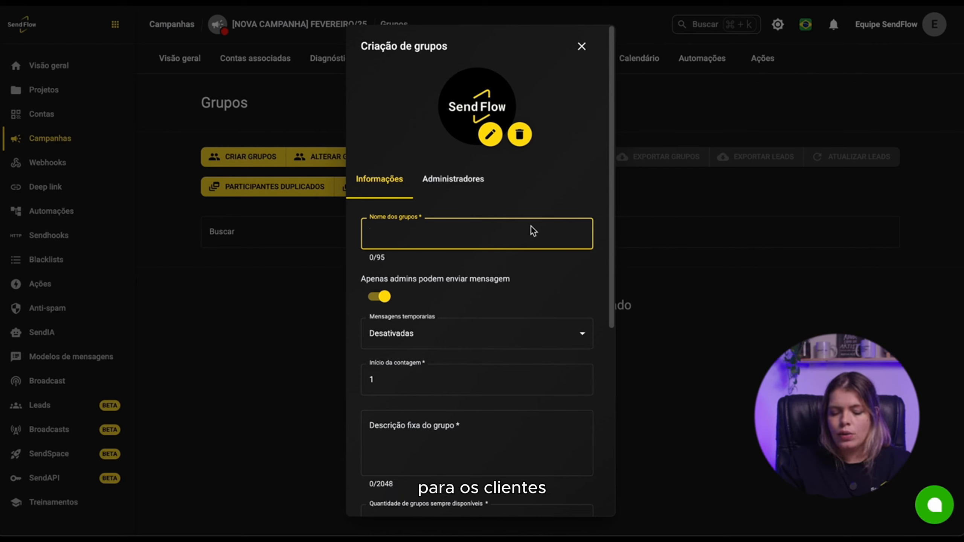
- Name the groups Novo Grupo, keeping only admins allowed to send messages
{"action": "type", "text": "NOvo G"}
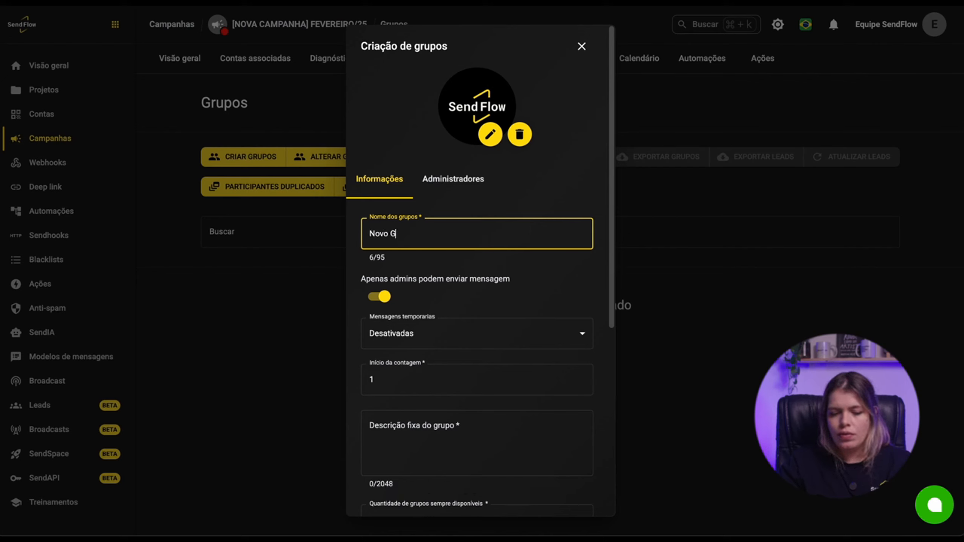
{"action": "type", "text": "rupo"}
{"action": "scroll", "coordinate": [406, 292], "scroll_direction": "down", "scroll_amount": 1}
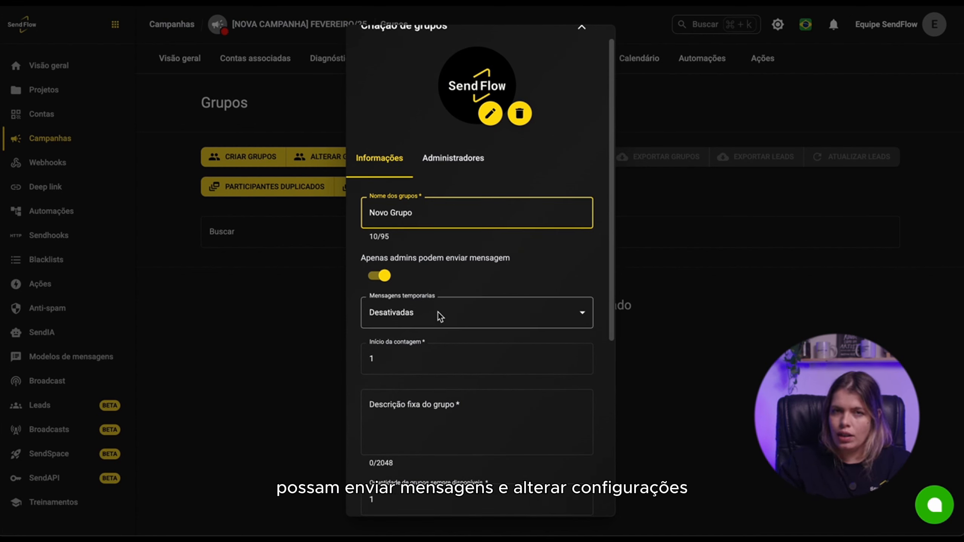
{"action": "left_click", "coordinate": [381, 275]}
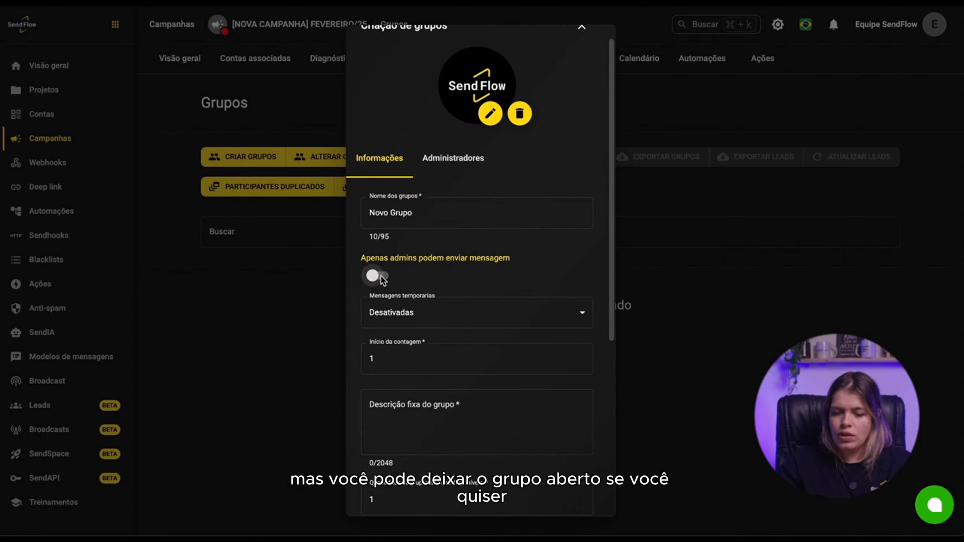
{"action": "left_click", "coordinate": [381, 275]}
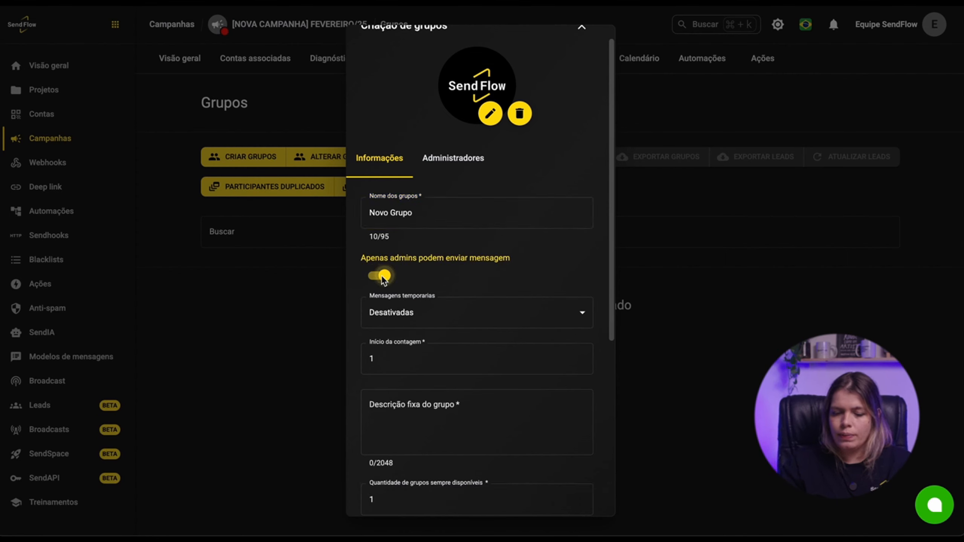
- Leave temporary messages disabled and set the count start to 11
{"action": "left_click", "coordinate": [410, 323]}
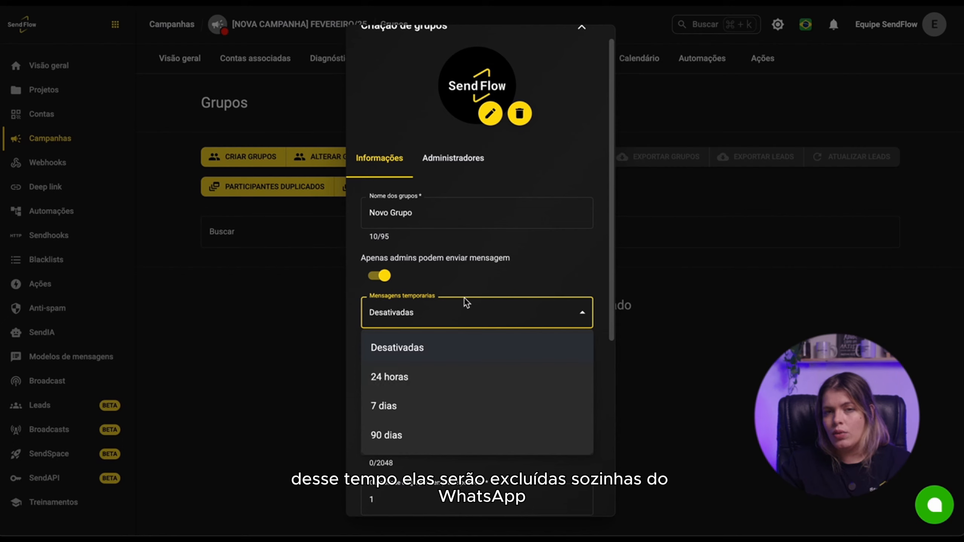
{"action": "left_click", "coordinate": [469, 271]}
{"action": "left_click", "coordinate": [418, 370]}
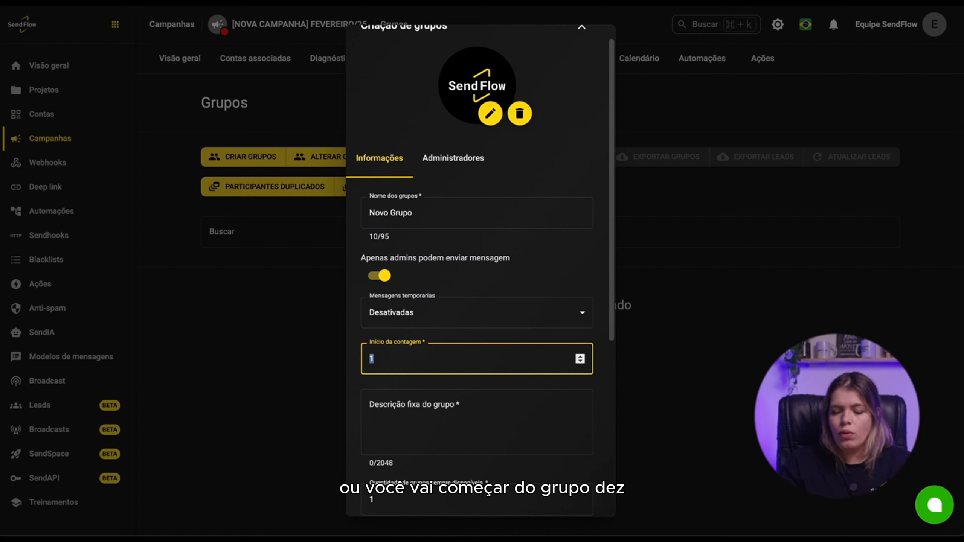
{"action": "key", "text": "BackSpace"}
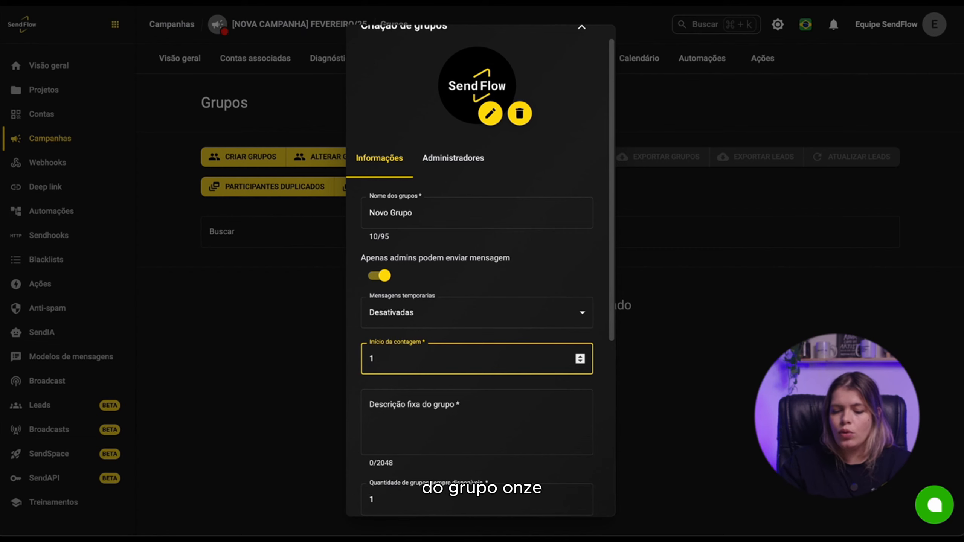
- Enter "Descrição do grupo" as the fixed group description
{"action": "left_click", "coordinate": [418, 433]}
{"action": "scroll", "coordinate": [447, 363], "scroll_direction": "down", "scroll_amount": 2}
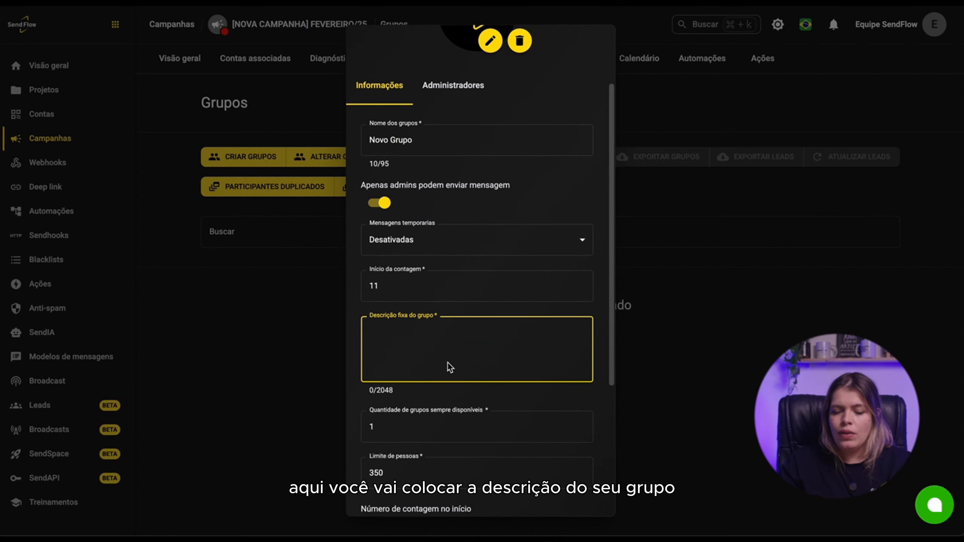
{"action": "type", "text": "Des"}
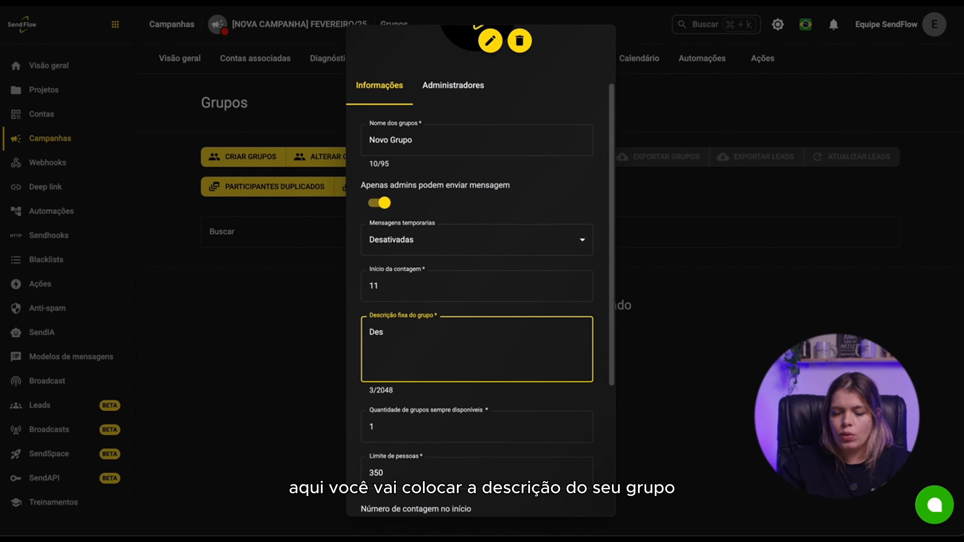
{"action": "type", "text": "crição do grupo"}
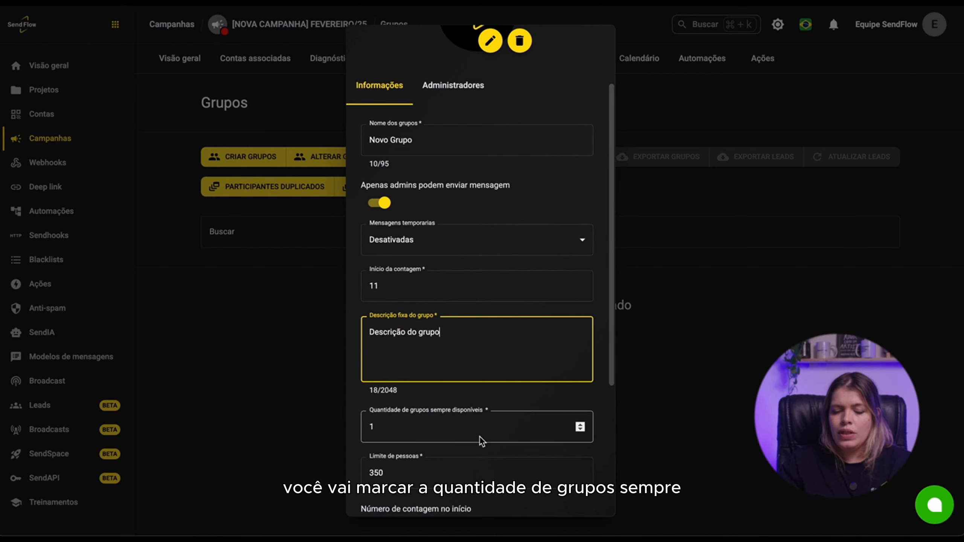
- Set the number of groups always available to 3
{"action": "left_click", "coordinate": [481, 440]}
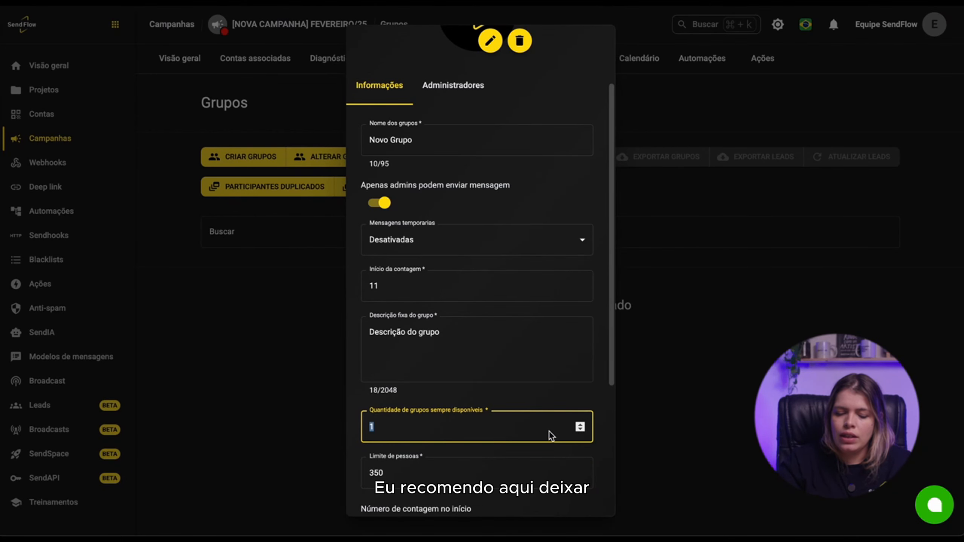
{"action": "type", "text": "3"}
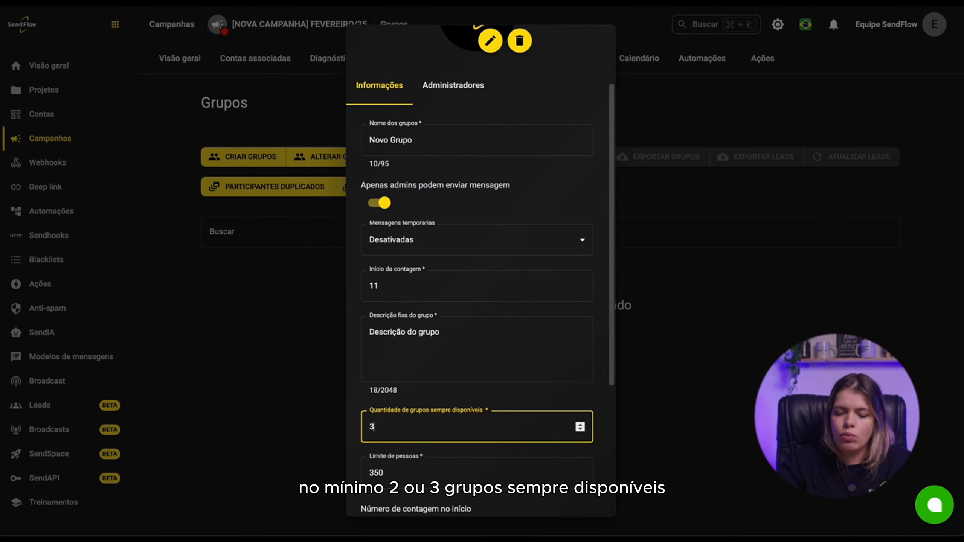
{"action": "left_click", "coordinate": [605, 455]}
- Set the people limit per group to 600
{"action": "scroll", "coordinate": [605, 455], "scroll_direction": "down", "scroll_amount": 3}
{"action": "scroll", "coordinate": [532, 399], "scroll_direction": "down", "scroll_amount": 2}
{"action": "double_click", "coordinate": [488, 327]}
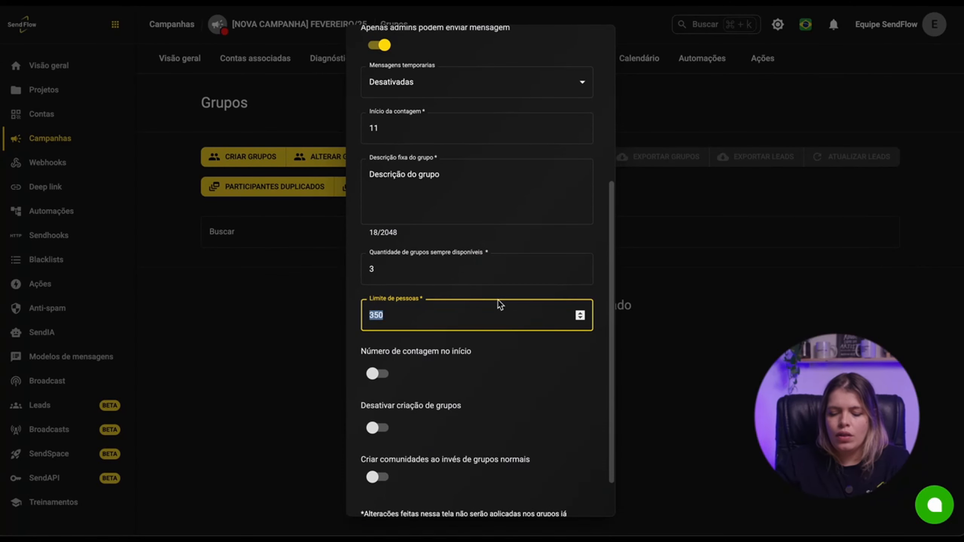
{"action": "type", "text": "600"}
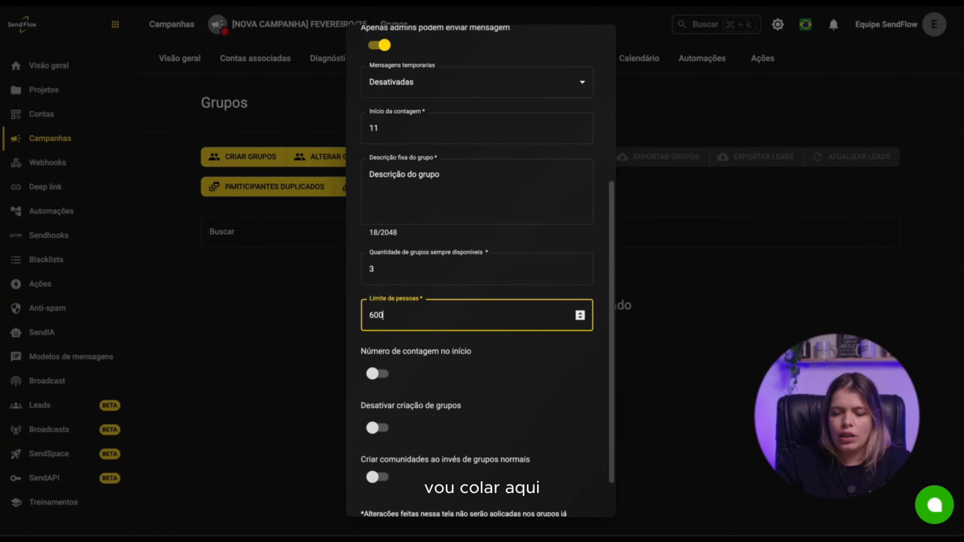
- Try adding #11 to the group name at the end and at the start, then remove it again
{"action": "left_click", "coordinate": [496, 373]}
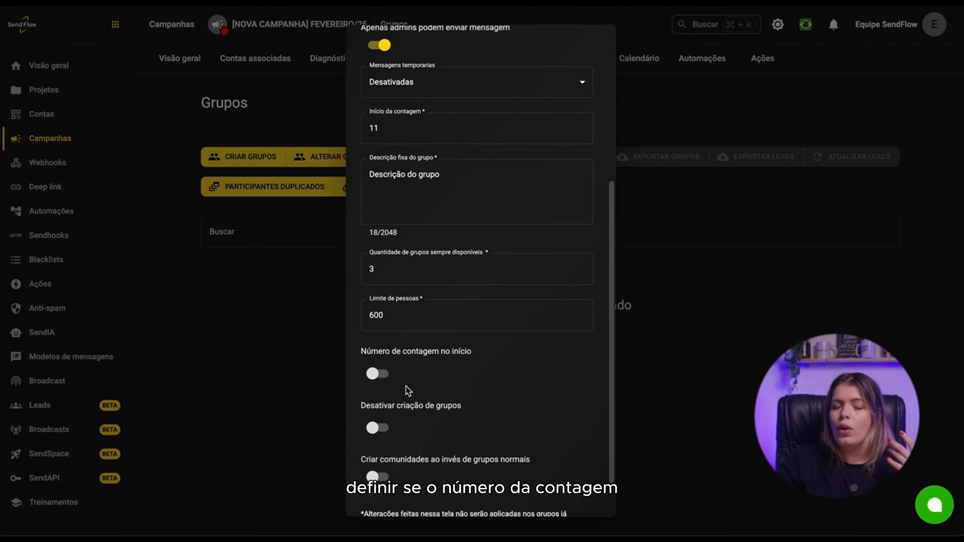
{"action": "scroll", "coordinate": [405, 386], "scroll_direction": "up", "scroll_amount": 5}
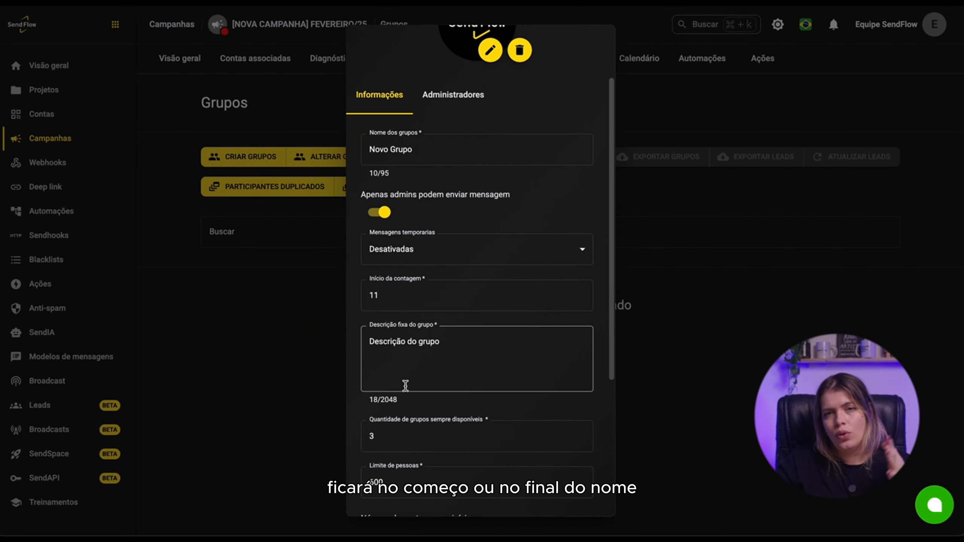
{"action": "scroll", "coordinate": [407, 327], "scroll_direction": "up", "scroll_amount": 2}
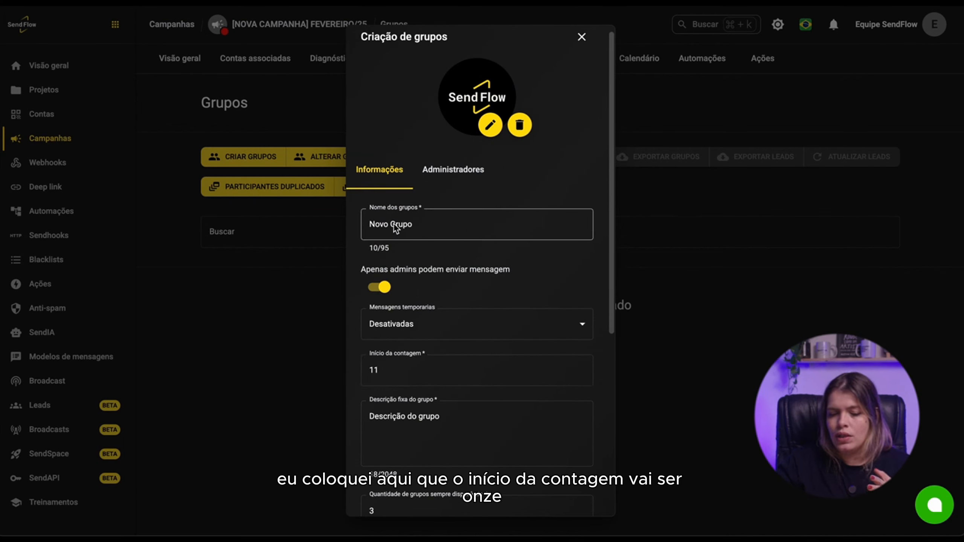
{"action": "left_click", "coordinate": [425, 230]}
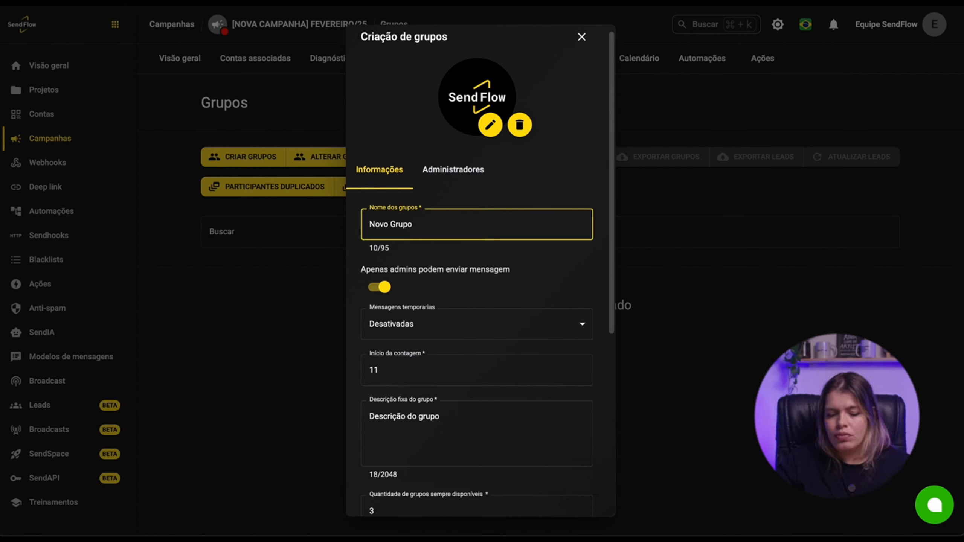
{"action": "type", "text": "#11"}
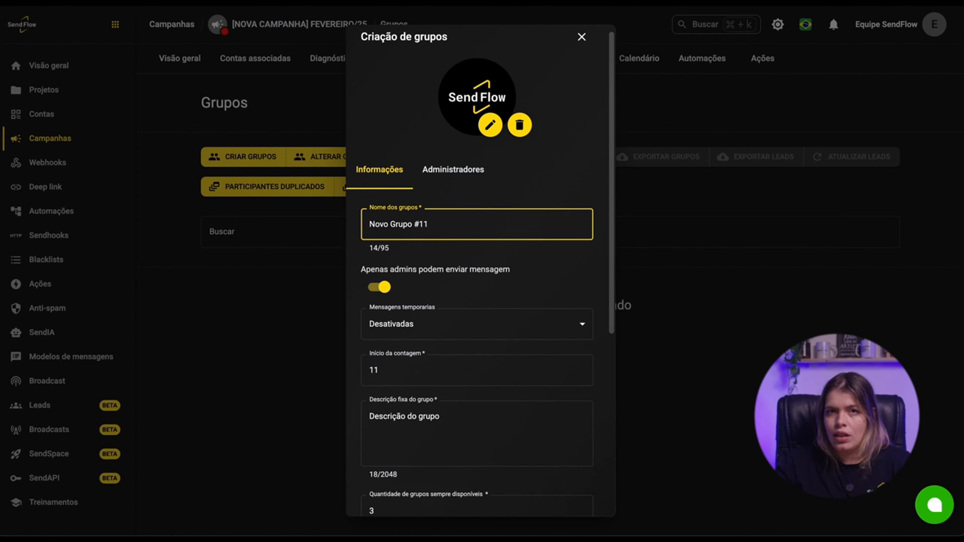
{"action": "key", "text": "BackSpace"}
{"action": "key", "text": "BackSpace"}
{"action": "key", "text": "BackSpace"}
{"action": "key", "text": "BackSpace"}
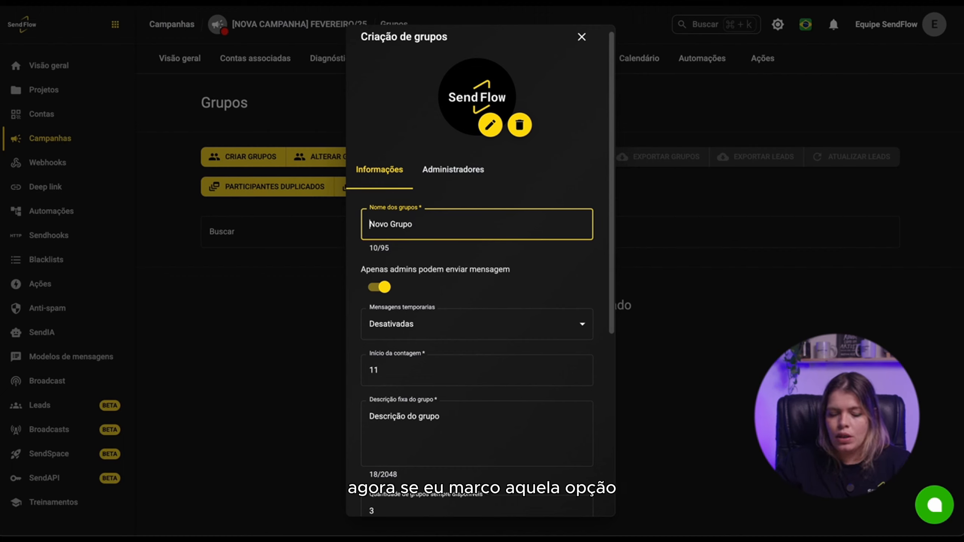
{"action": "type", "text": "#11"}
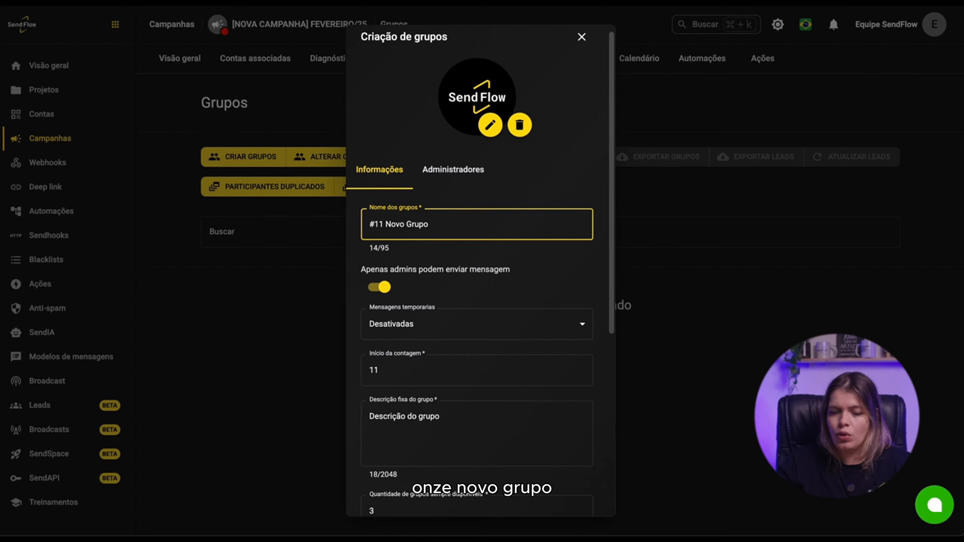
{"action": "key", "text": "BackSpace"}
{"action": "key", "text": "BackSpace"}
{"action": "key", "text": "BackSpace"}
{"action": "key", "text": "BackSpace"}
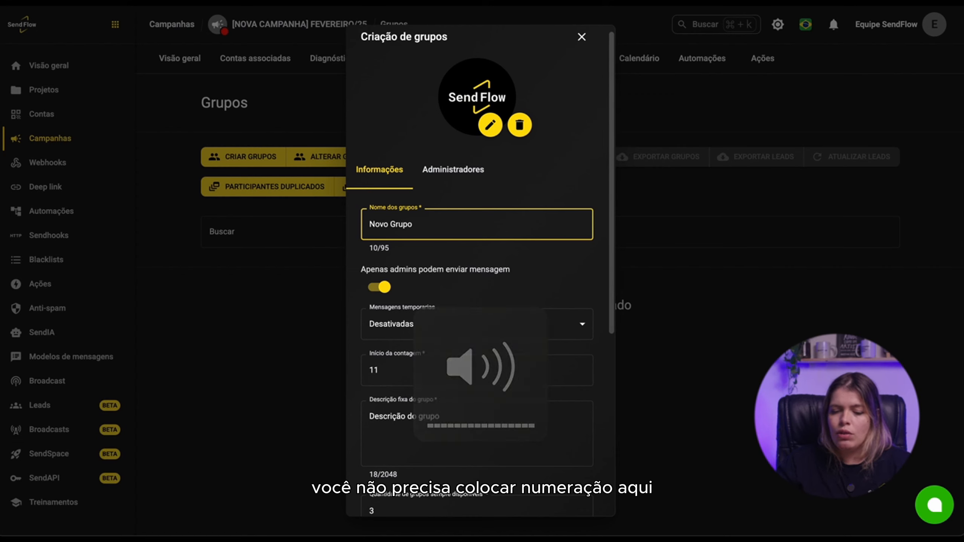
- Open the administrators section and add a new administrator, choosing the existing verified personal contact
{"action": "scroll", "coordinate": [551, 259], "scroll_direction": "down", "scroll_amount": 7}
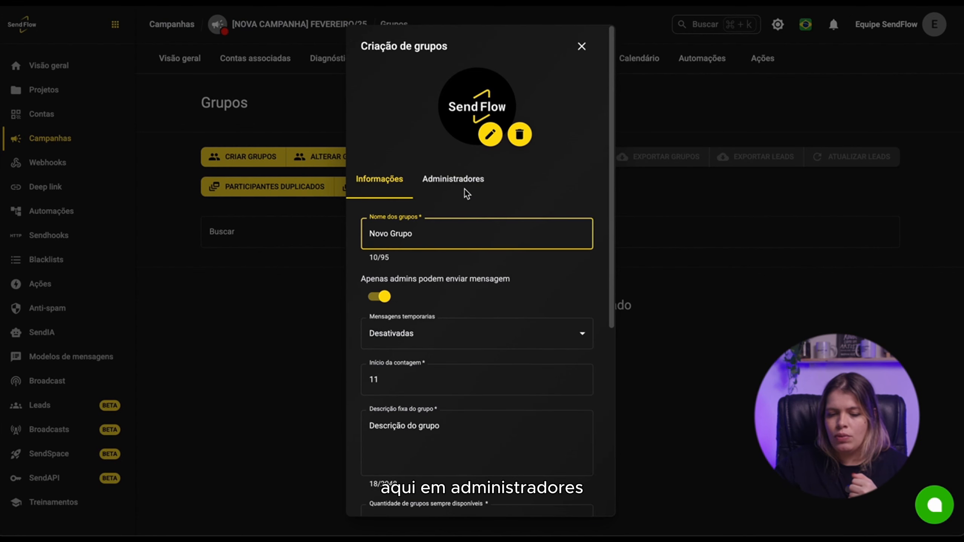
{"action": "left_click", "coordinate": [466, 191]}
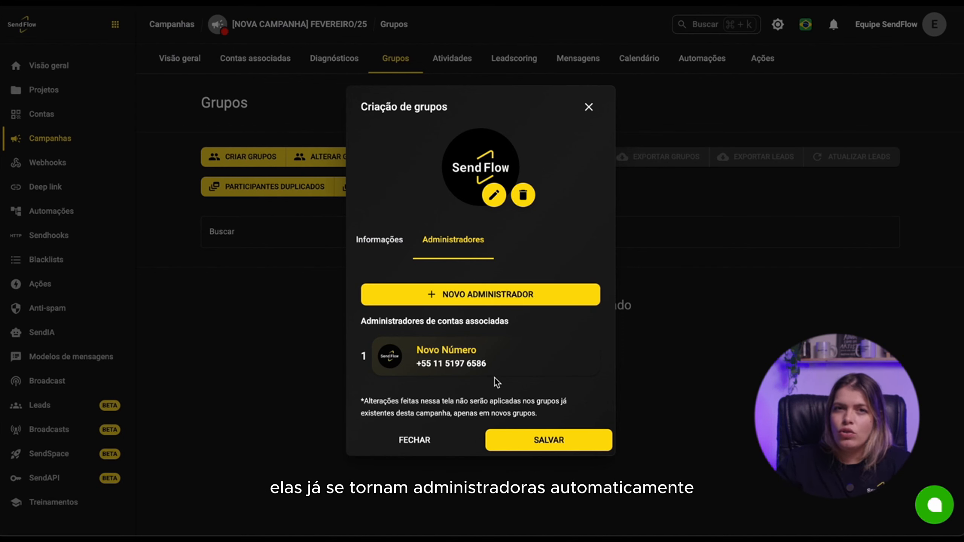
{"action": "left_click", "coordinate": [511, 292]}
{"action": "left_click", "coordinate": [481, 267]}
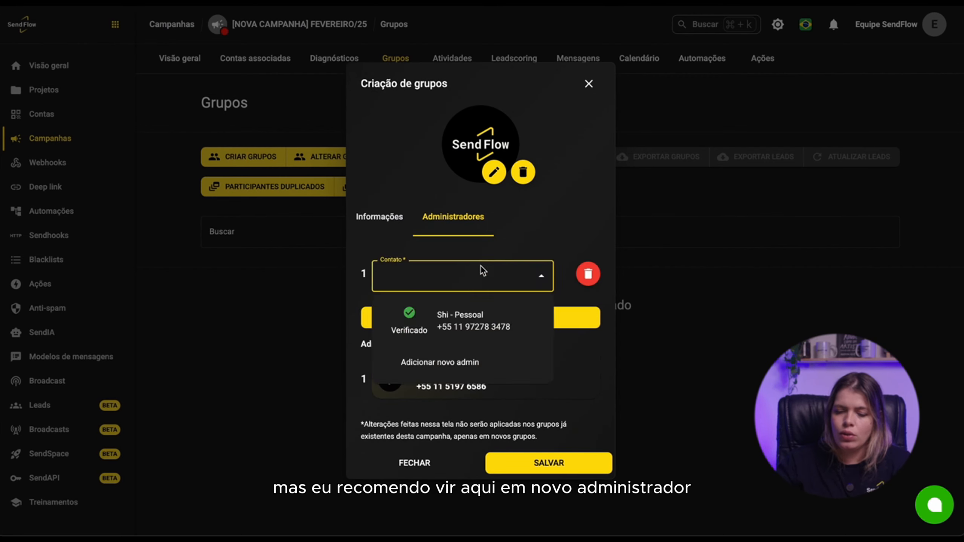
{"action": "left_click", "coordinate": [471, 323]}
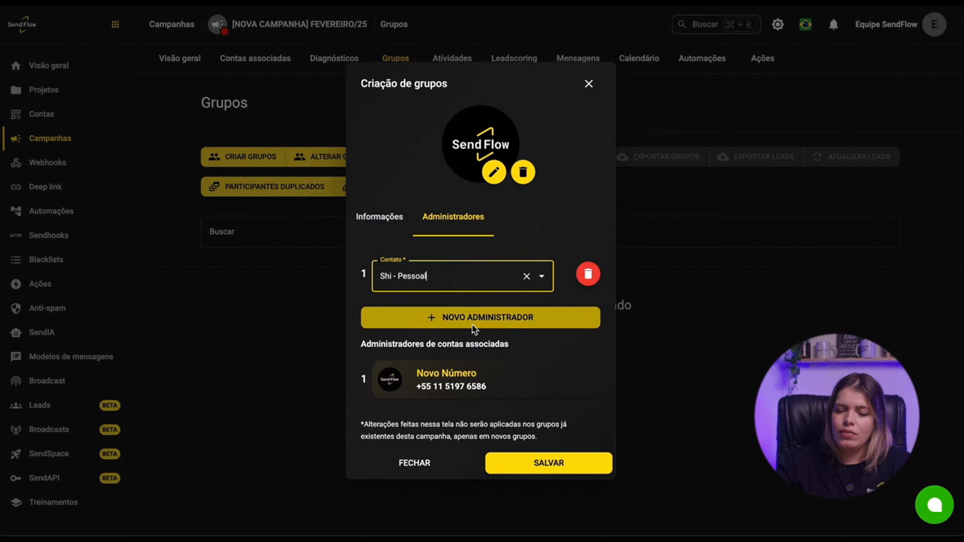
- Add a second administrator row and start a new contact named Suporte Sendi DDD 31
{"action": "left_click", "coordinate": [479, 309]}
{"action": "left_click", "coordinate": [468, 305]}
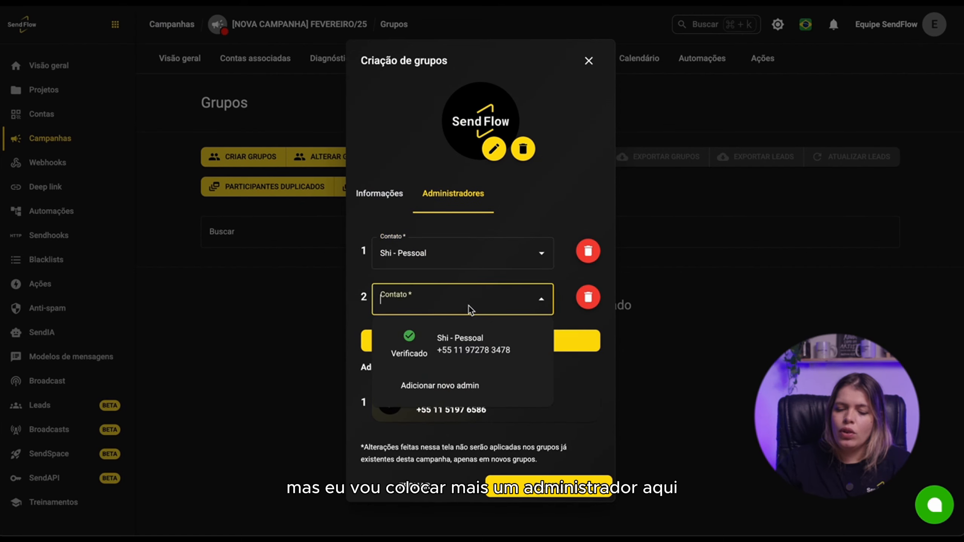
{"action": "left_click", "coordinate": [468, 387]}
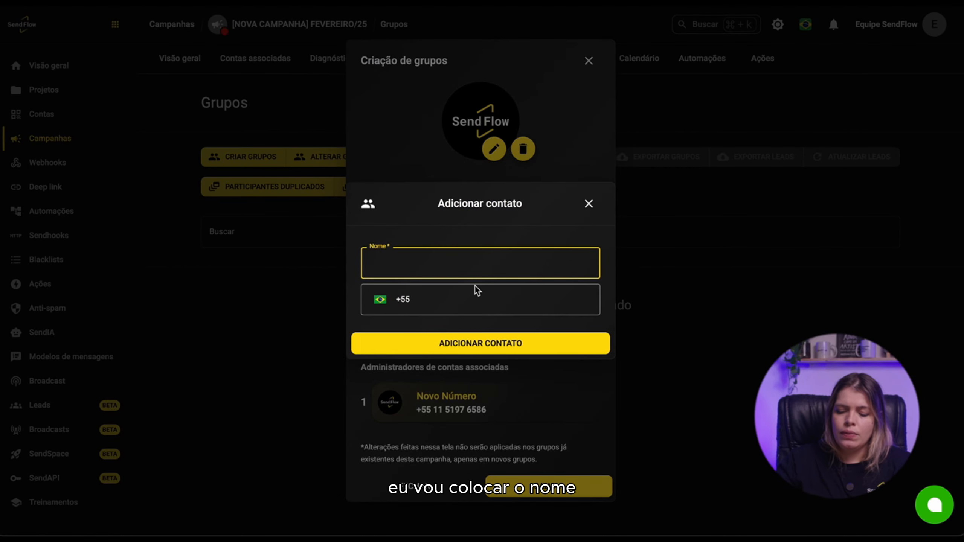
{"action": "type", "text": "Suporte Sendi DDD 31"}
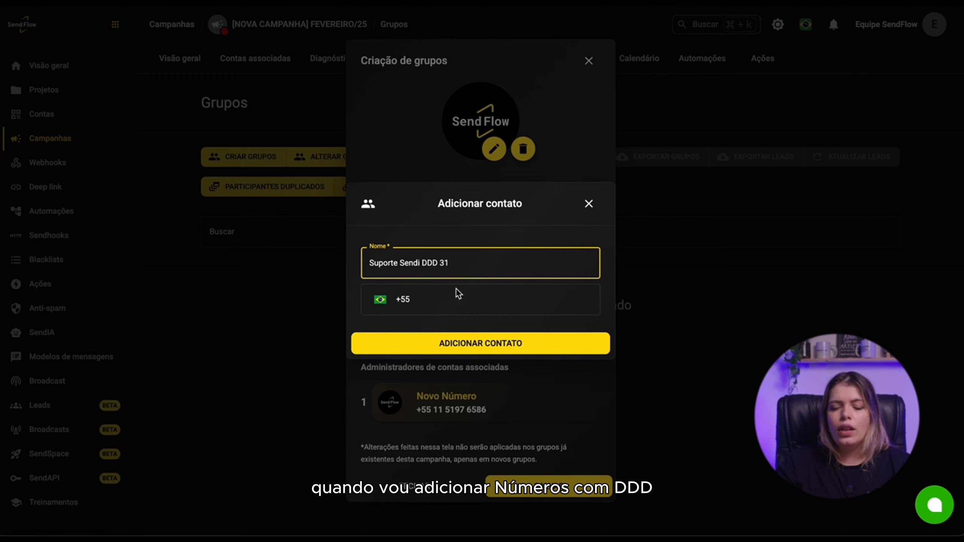
- Enter the support contact's phone number with area code 31, add the contact, and accept removing the 9th digit
{"action": "left_click", "coordinate": [416, 301]}
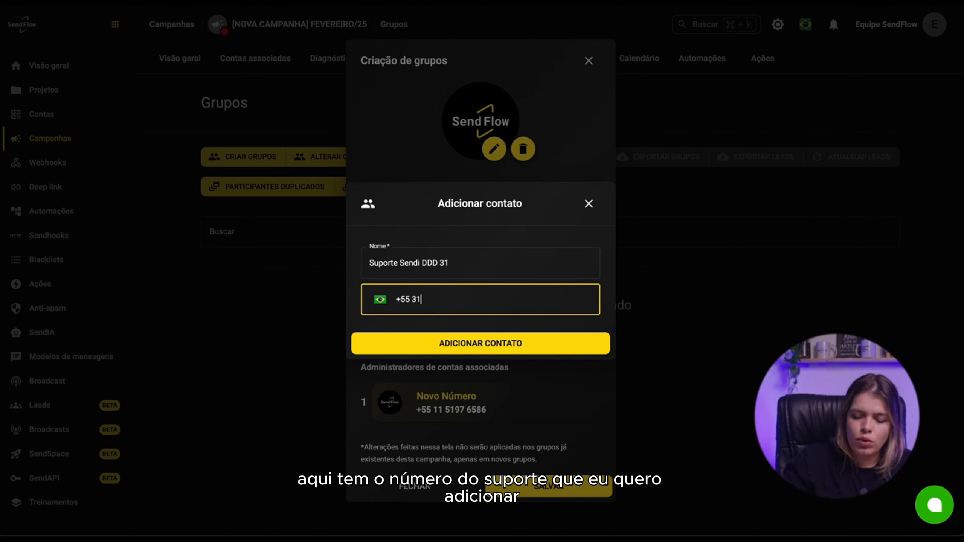
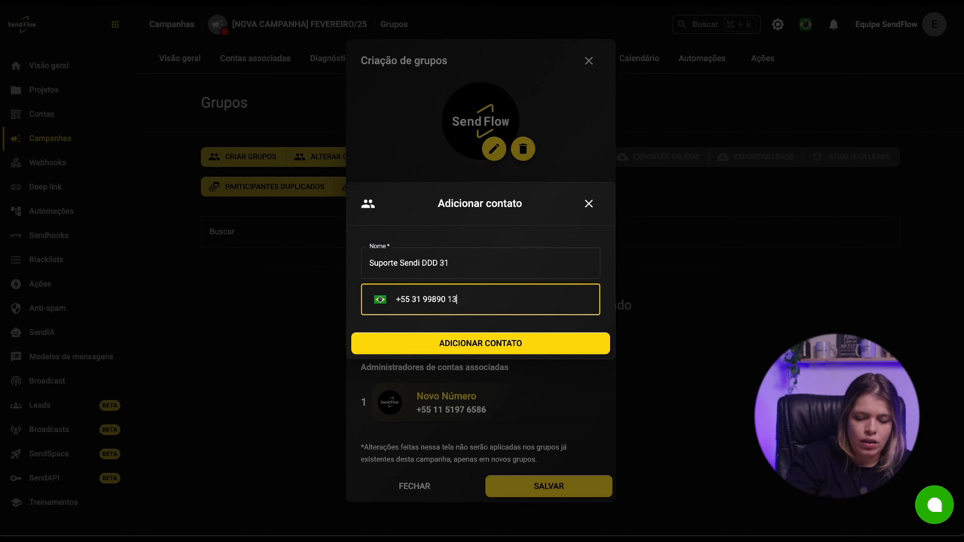
{"action": "left_click", "coordinate": [476, 343]}
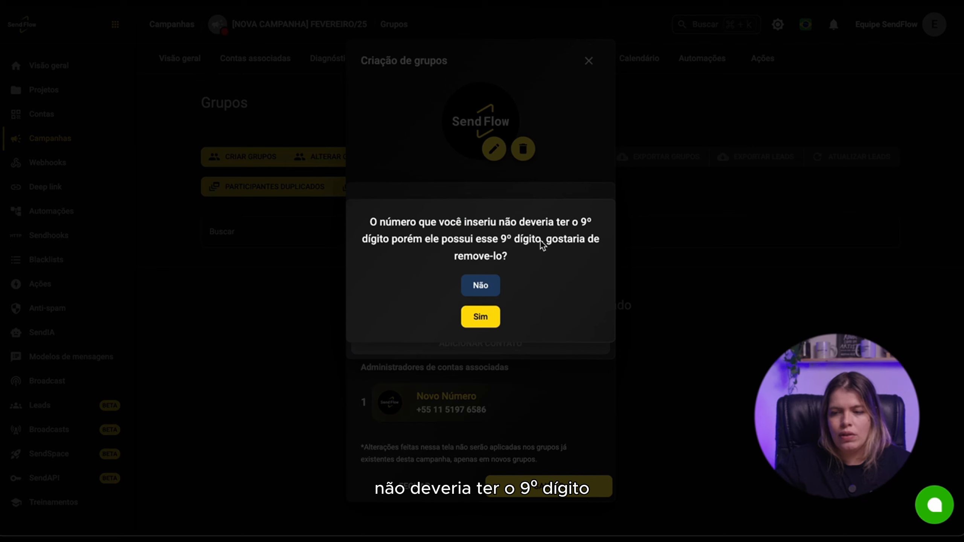
{"action": "left_click", "coordinate": [487, 327]}
- Assign Suporte Sendi DDD 31 as the second administrator, review the information settings, and save the group creation configuration
{"action": "left_click", "coordinate": [453, 296]}
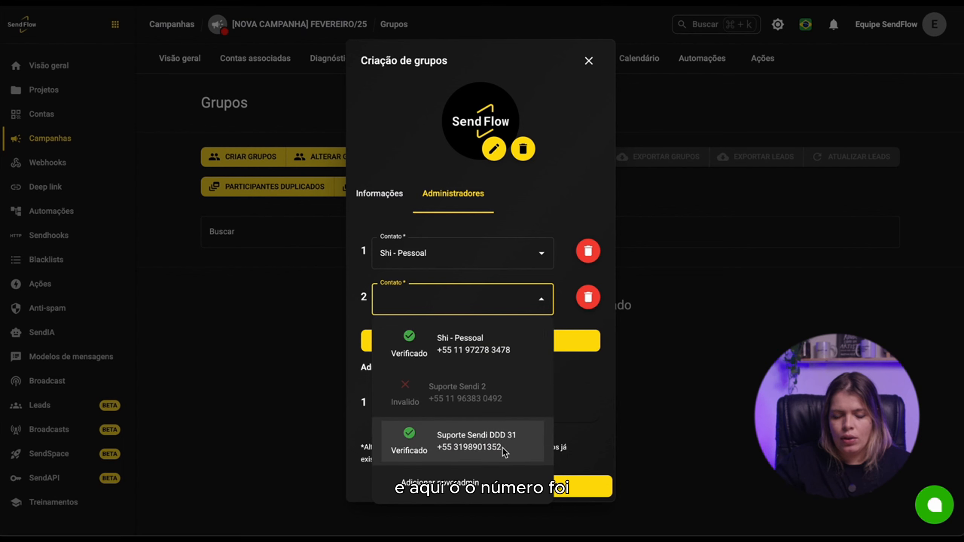
{"action": "left_click", "coordinate": [468, 438]}
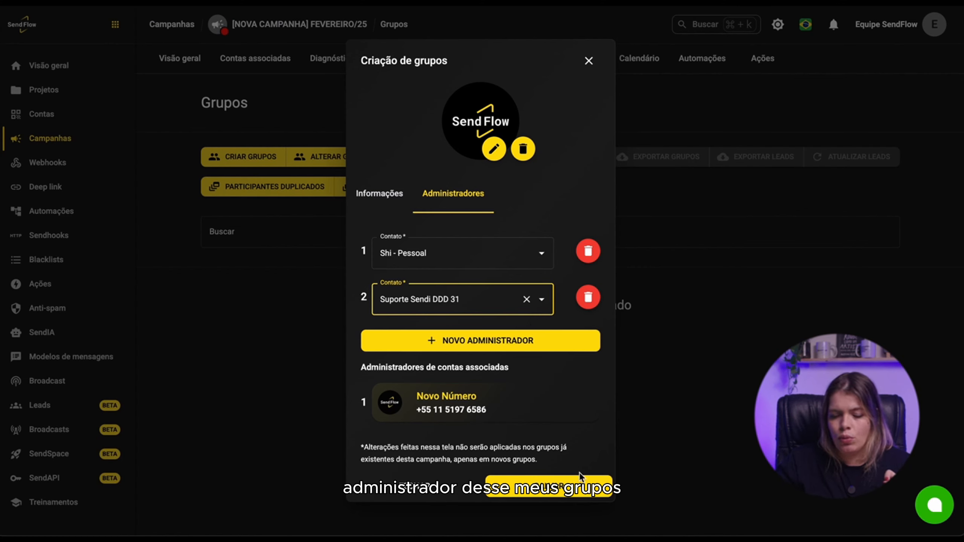
{"action": "left_click", "coordinate": [389, 206]}
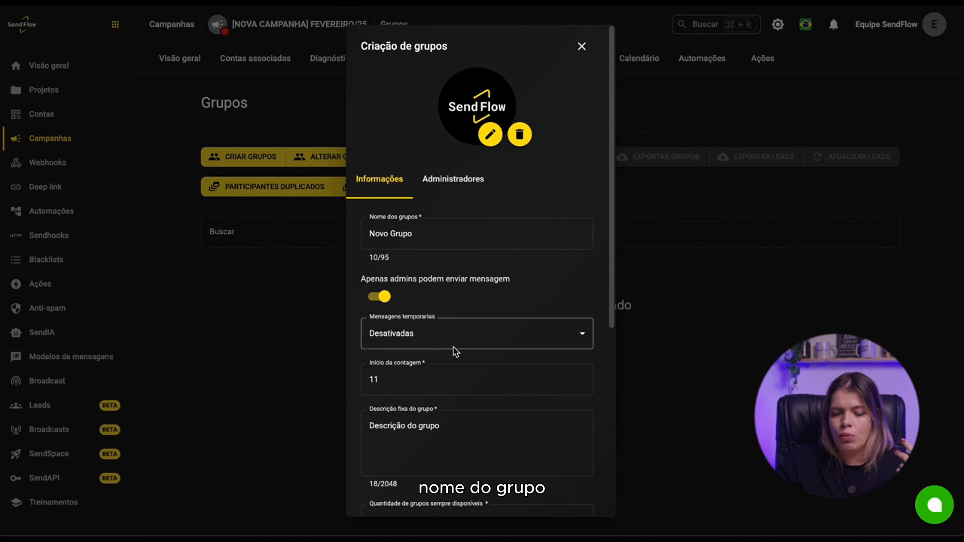
{"action": "scroll", "coordinate": [453, 346], "scroll_direction": "down", "scroll_amount": 5}
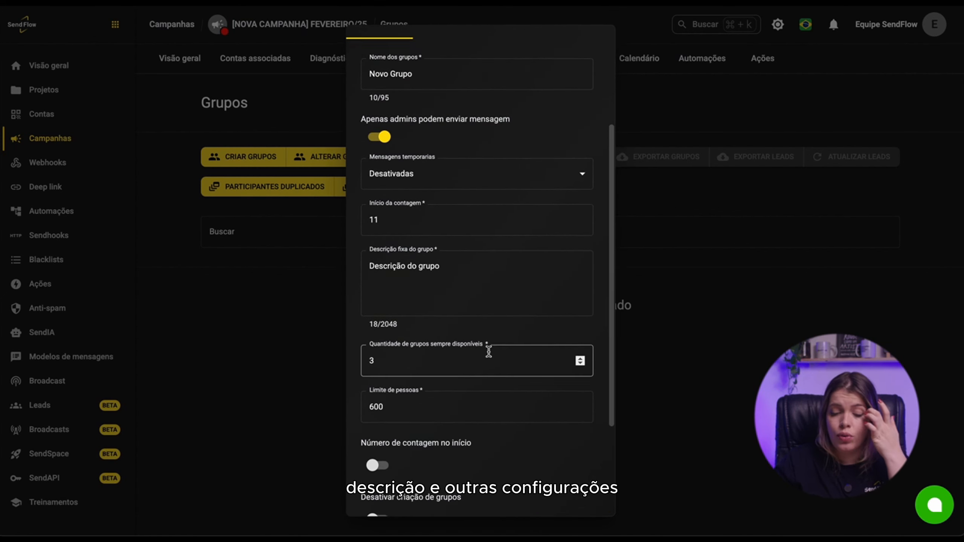
{"action": "scroll", "coordinate": [489, 351], "scroll_direction": "down", "scroll_amount": 4}
{"action": "left_click", "coordinate": [560, 501]}
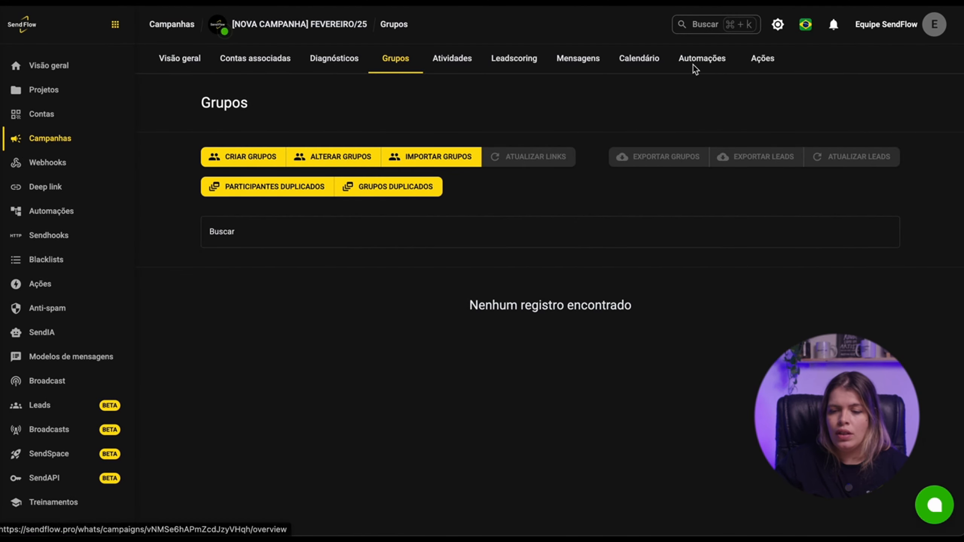
- Check the campaign's scheduled group-creation actions and the list of created groups
{"action": "left_click", "coordinate": [760, 58]}
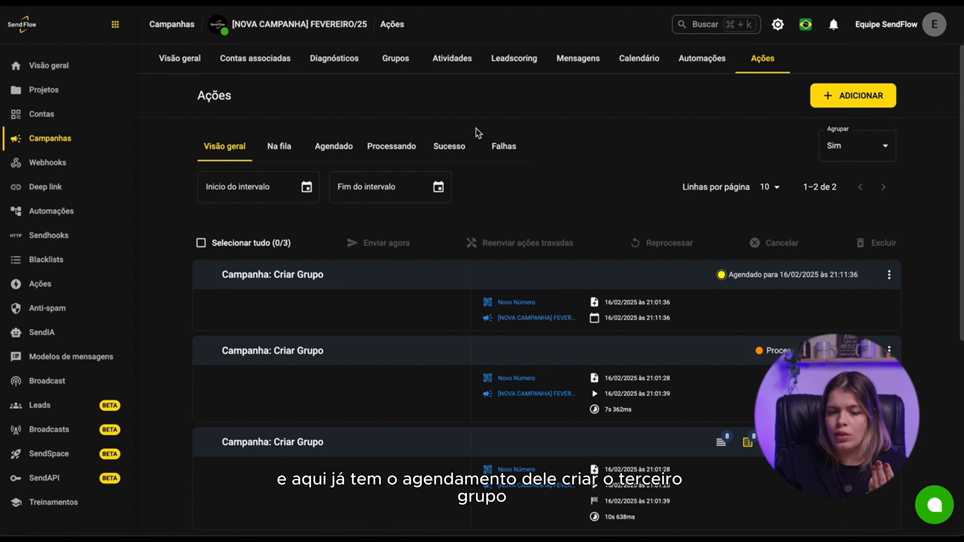
{"action": "left_click", "coordinate": [396, 67]}
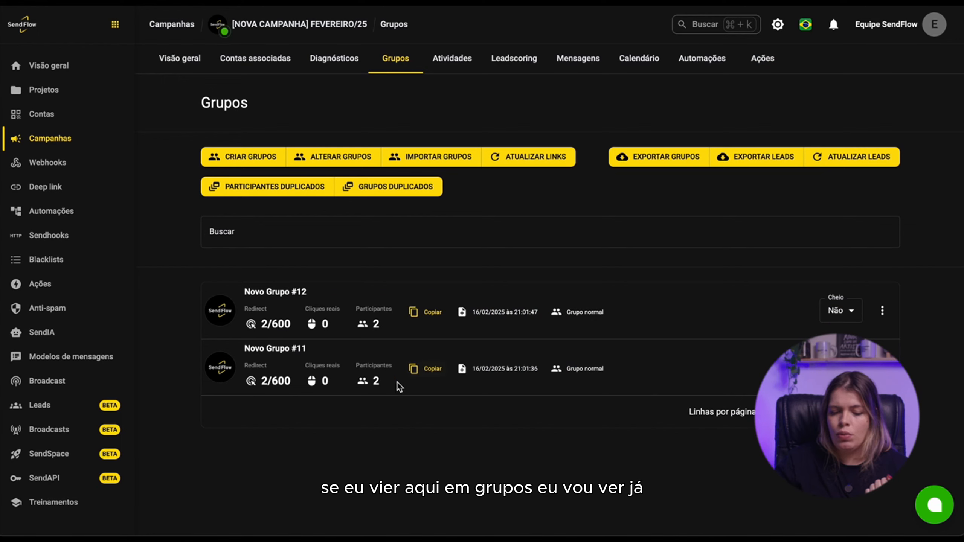
{"action": "left_click", "coordinate": [69, 2]}
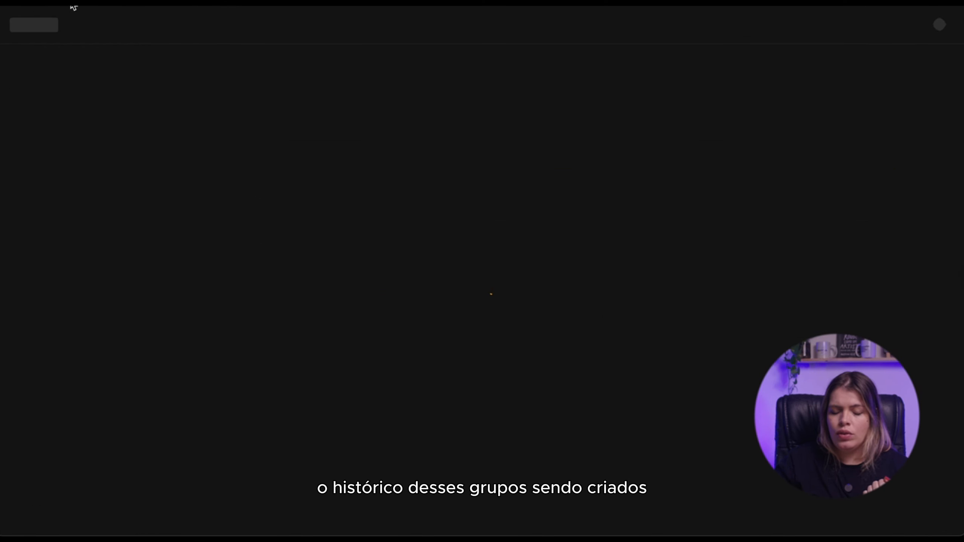